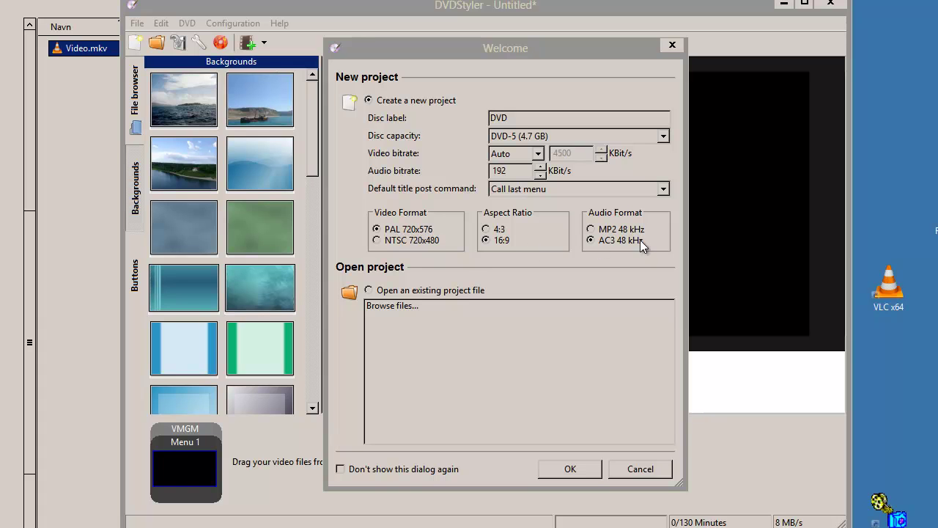
Step: Create the new DVD project without a menu template and add Video.mkv to it as a title
{"action": "left_click", "coordinate": [595, 468]}
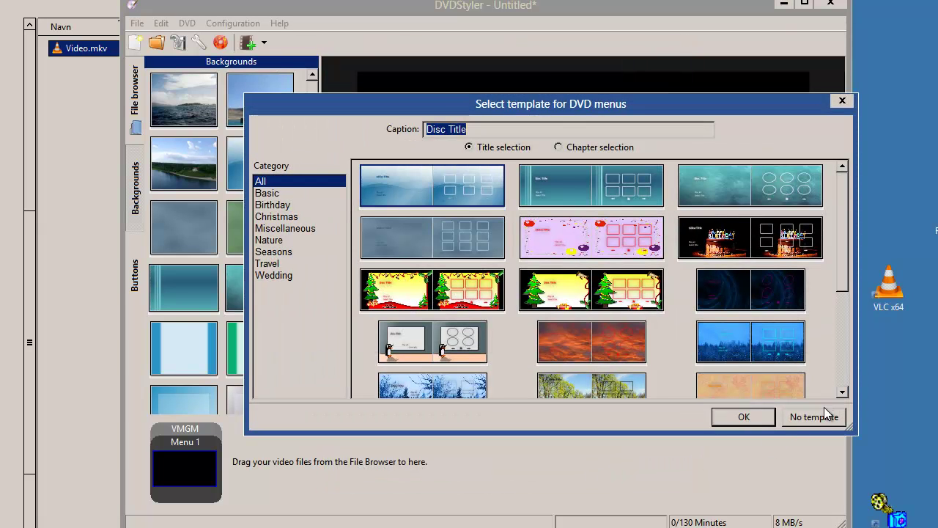
{"action": "left_click", "coordinate": [821, 417]}
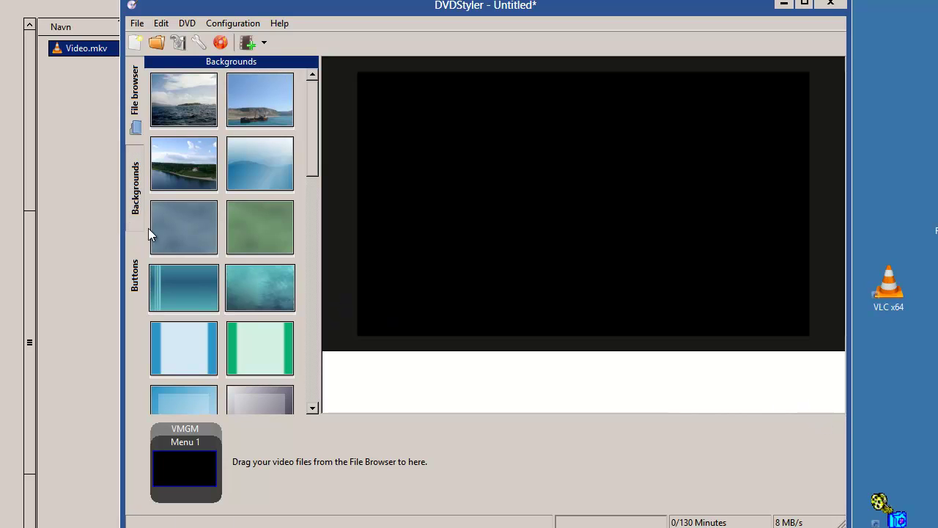
{"action": "left_click", "coordinate": [73, 136]}
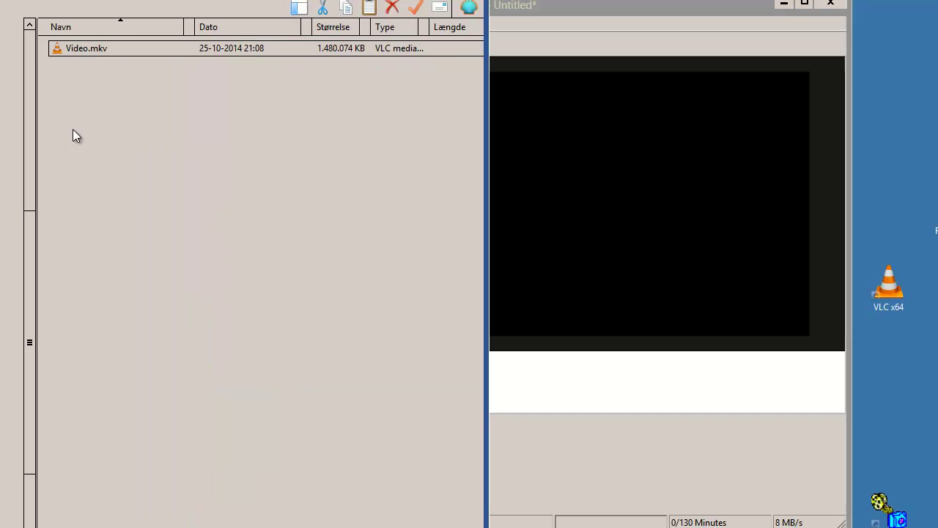
{"action": "left_click", "coordinate": [113, 49]}
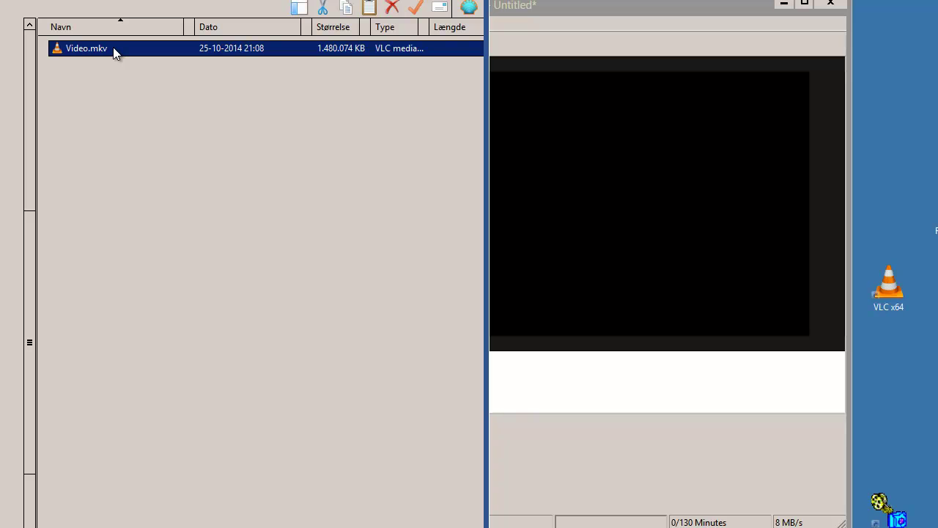
{"action": "left_click_drag", "start_coordinate": [113, 48], "coordinate": [554, 364]}
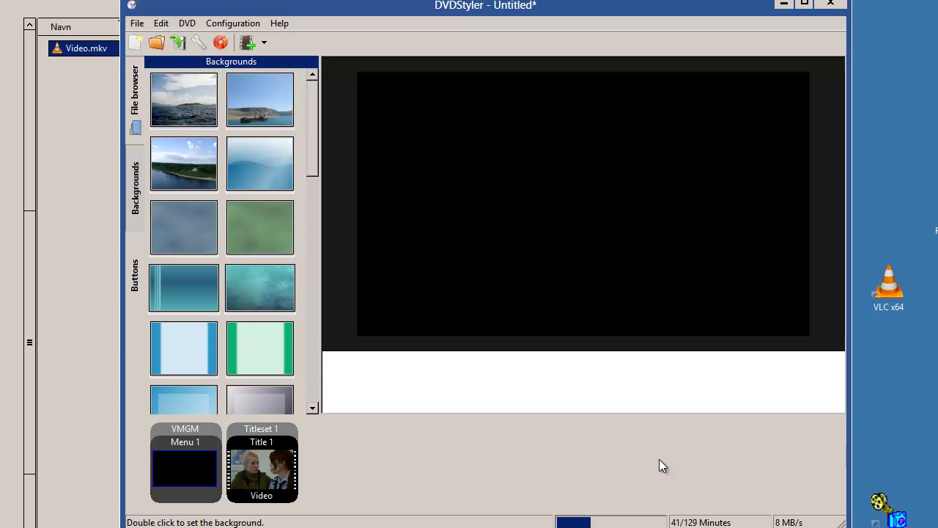
Step: Open the video title's properties and change its second chapter time to 12:00
{"action": "double_click", "coordinate": [281, 440]}
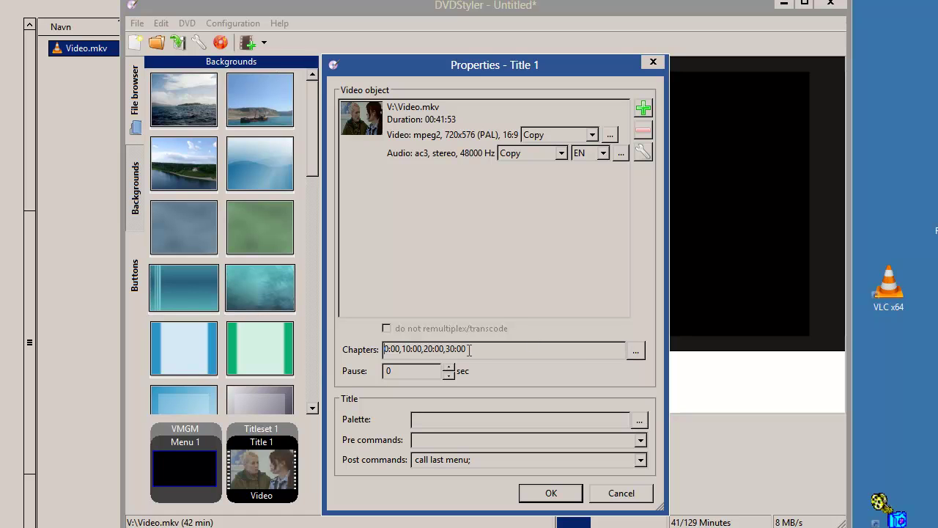
{"action": "left_click", "coordinate": [410, 349]}
{"action": "key", "text": "BackSpace"}
{"action": "type", "text": "2"}
Step: Move the title's second chapter point to about 13:47 using the chapter preview, and save the title properties
{"action": "left_click", "coordinate": [635, 353]}
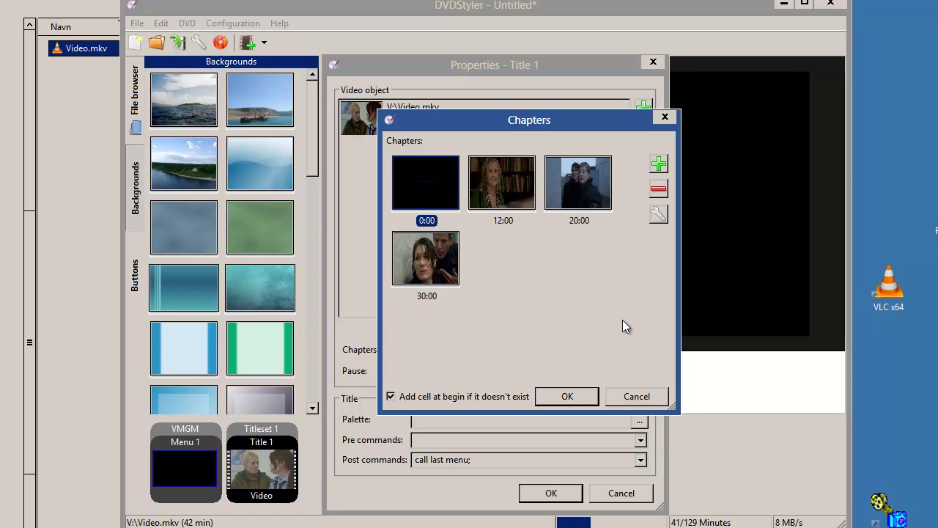
{"action": "double_click", "coordinate": [500, 181]}
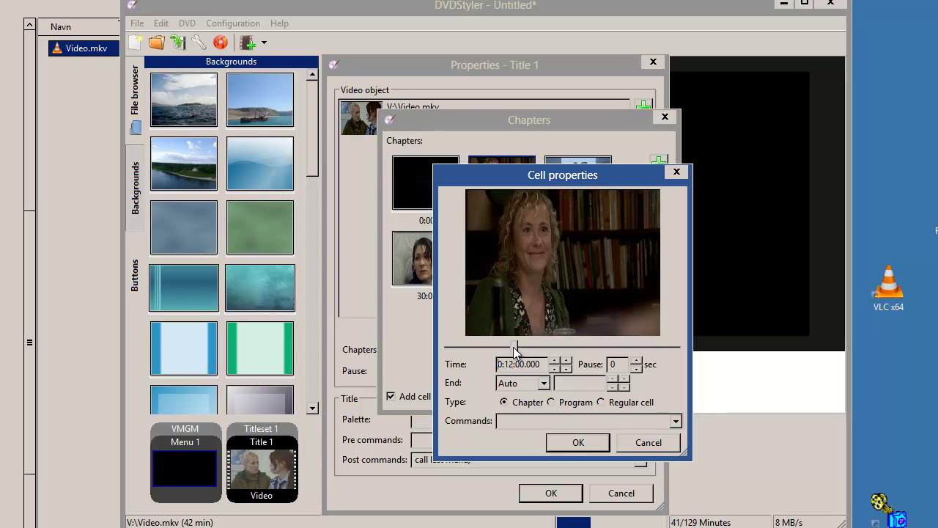
{"action": "left_click_drag", "start_coordinate": [515, 349], "coordinate": [523, 348]}
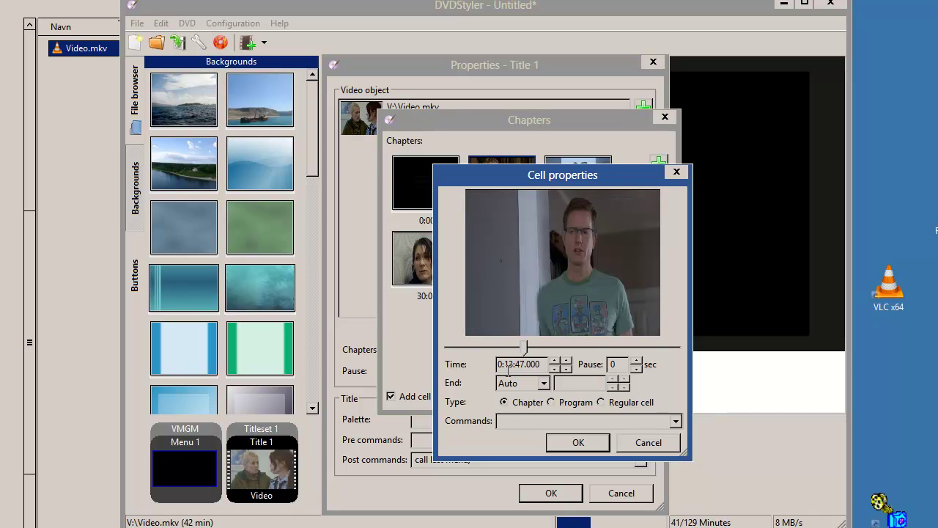
{"action": "left_click", "coordinate": [571, 444]}
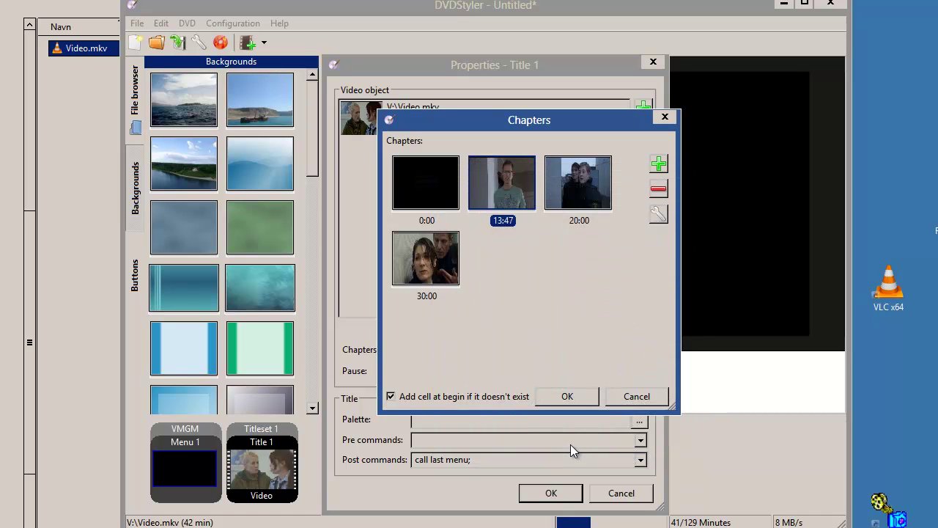
{"action": "left_click", "coordinate": [568, 394]}
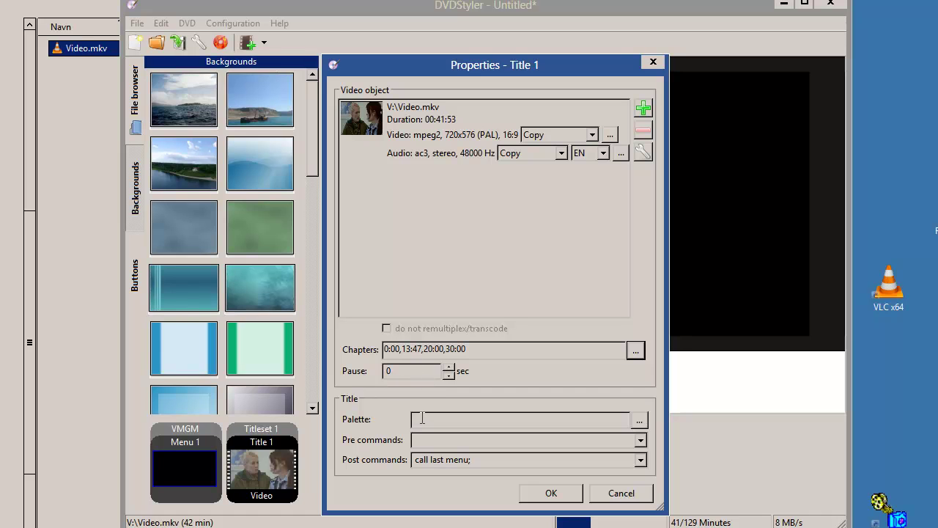
{"action": "left_click", "coordinate": [550, 494]}
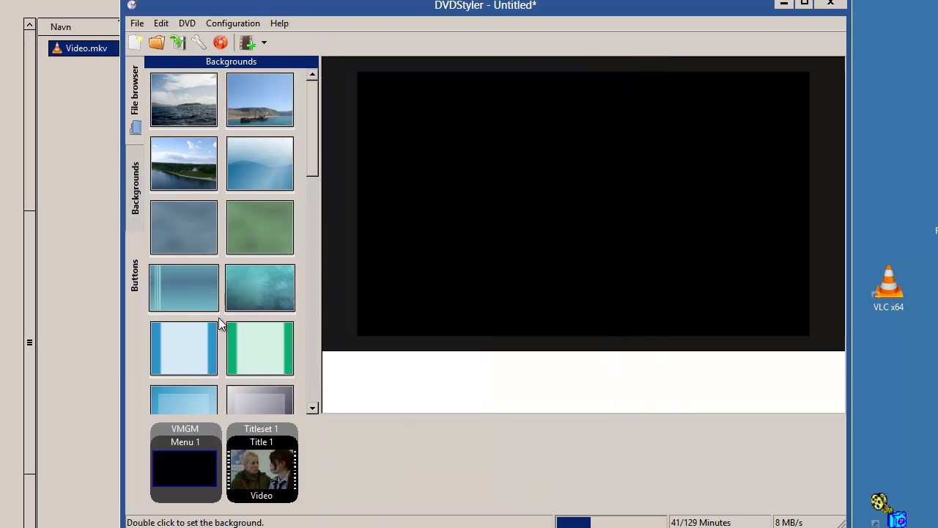
Step: Place a pink pill-shaped text button near the top centre of the menu
{"action": "left_click", "coordinate": [134, 283]}
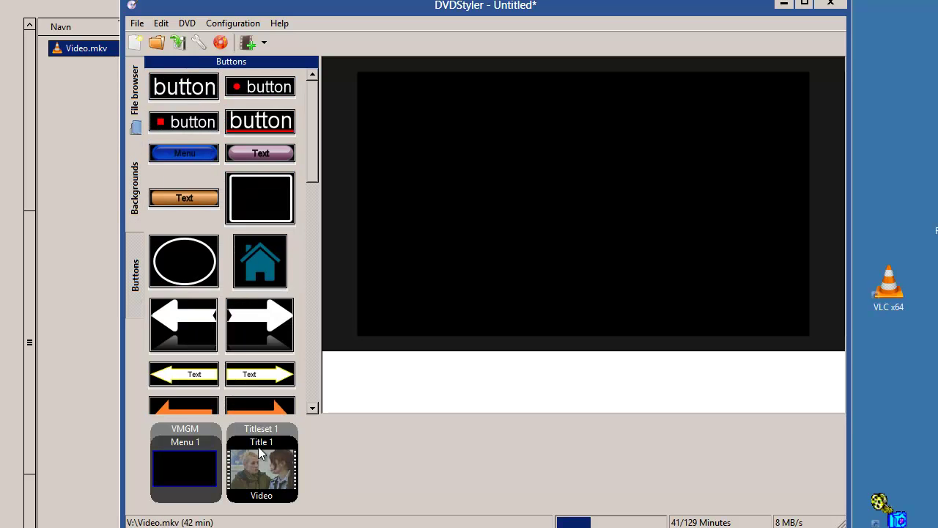
{"action": "left_click", "coordinate": [259, 153]}
{"action": "left_click_drag", "start_coordinate": [258, 156], "coordinate": [543, 116]}
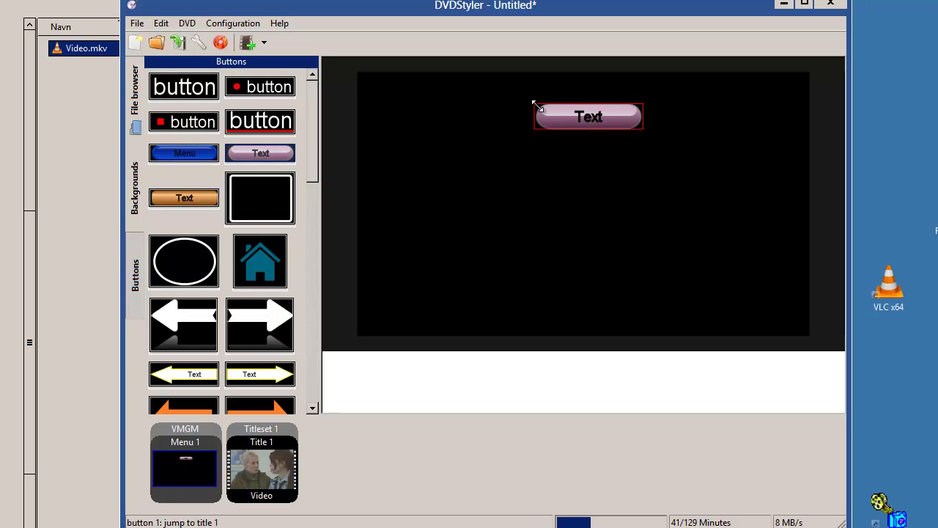
Step: Change the new button's text to "Event 1"
{"action": "double_click", "coordinate": [575, 117]}
{"action": "double_click", "coordinate": [487, 248]}
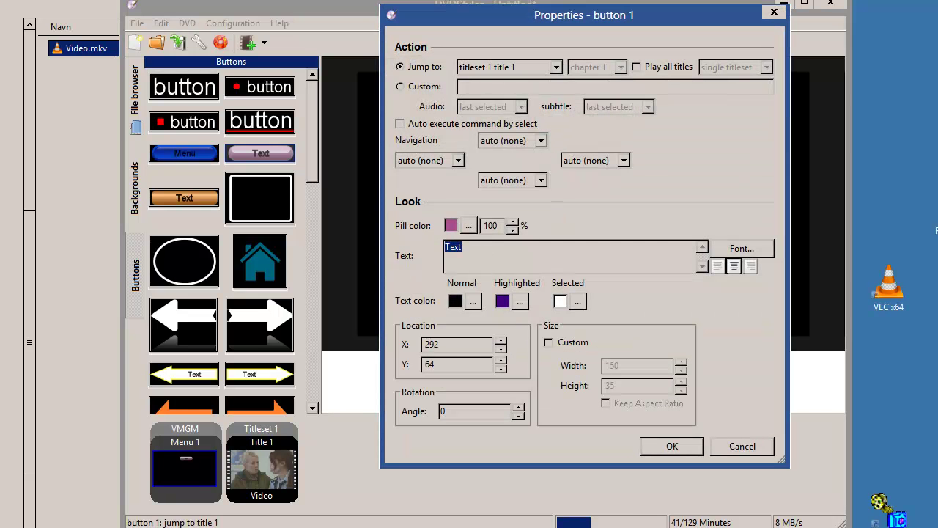
{"action": "type", "text": "Event 1"}
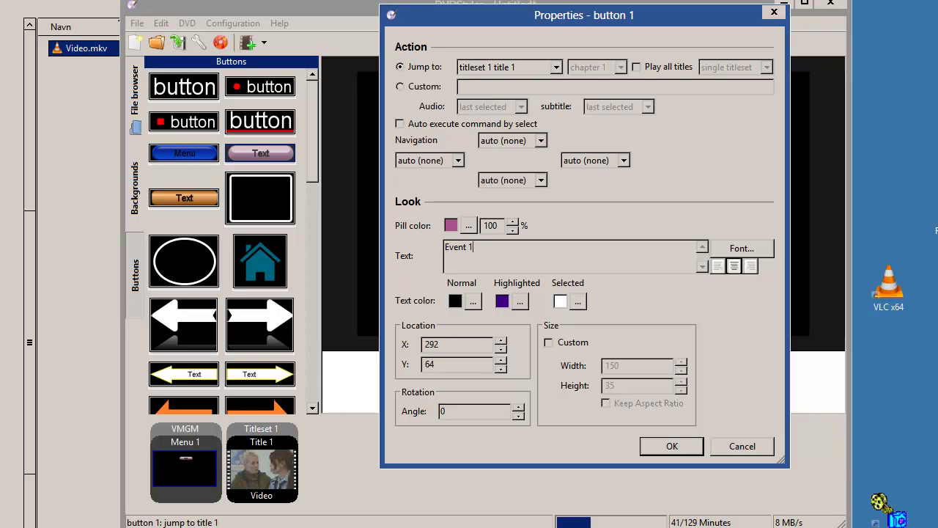
{"action": "left_click", "coordinate": [679, 447]}
Step: Duplicate the Event 1 button and position the copy directly below the original
{"action": "right_click", "coordinate": [551, 117]}
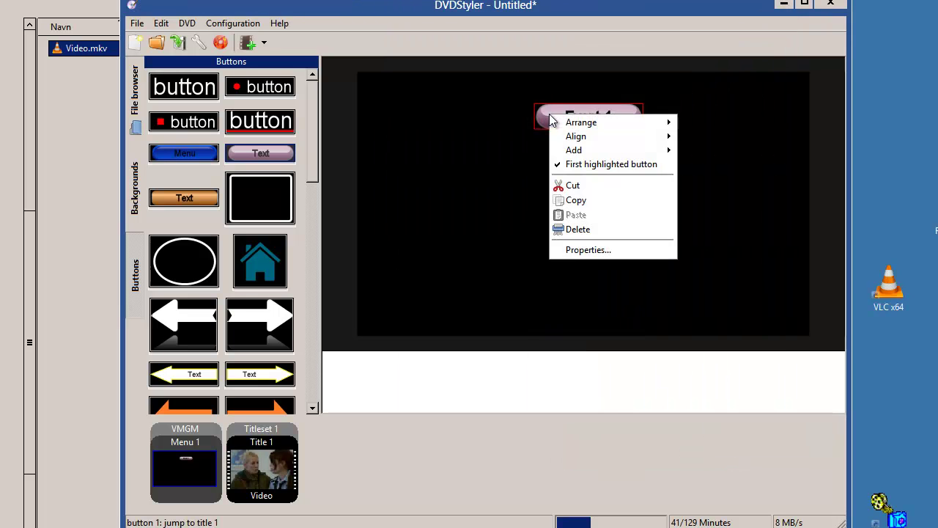
{"action": "left_click", "coordinate": [579, 202]}
{"action": "right_click", "coordinate": [540, 201]}
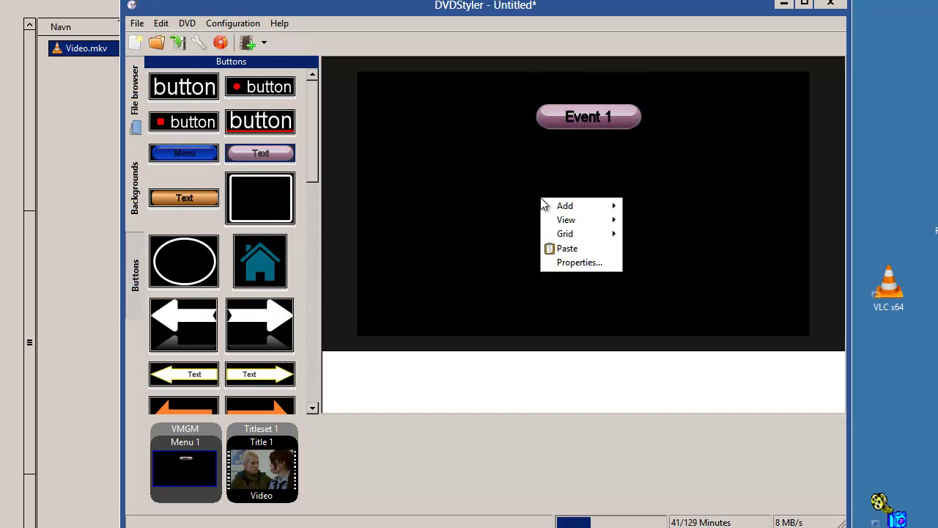
{"action": "left_click", "coordinate": [566, 249]}
{"action": "left_click_drag", "start_coordinate": [582, 204], "coordinate": [582, 177]}
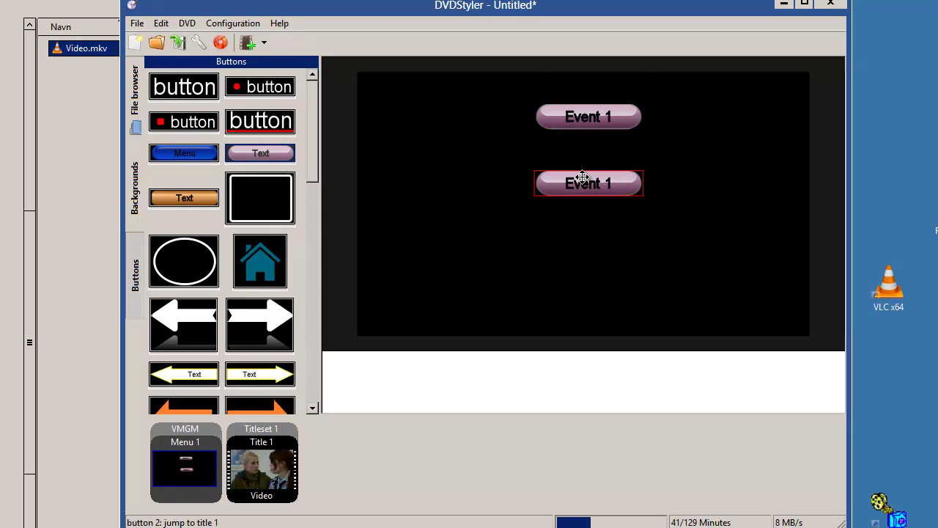
Step: Paste a third copy of the button and roughly align it under the second one
{"action": "right_click", "coordinate": [562, 218]}
{"action": "left_click", "coordinate": [572, 268]}
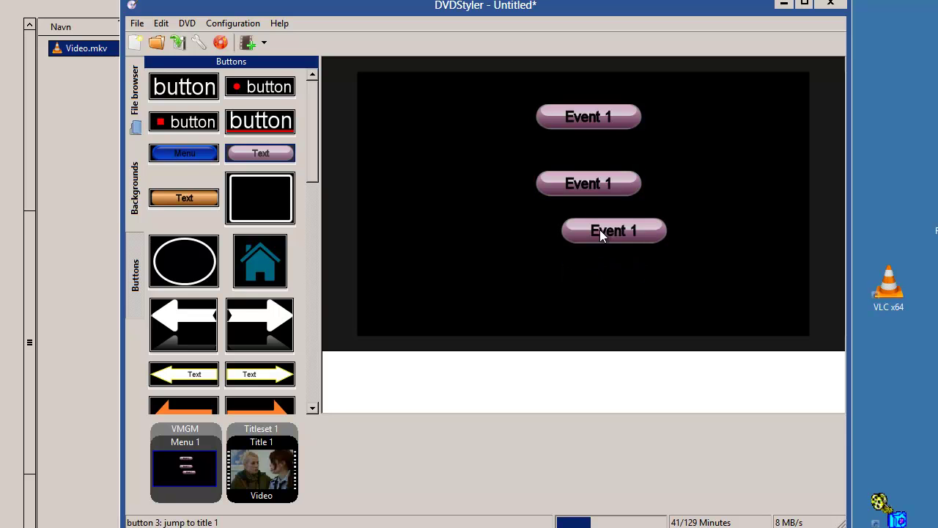
{"action": "left_click_drag", "start_coordinate": [606, 234], "coordinate": [582, 237]}
Step: Change the middle button's text to "Event 2"
{"action": "double_click", "coordinate": [595, 190]}
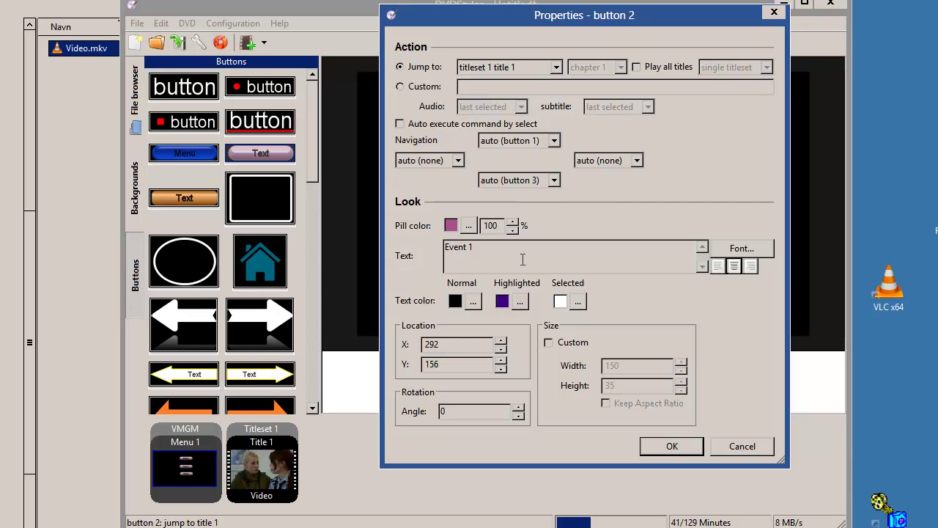
{"action": "left_click", "coordinate": [537, 252]}
{"action": "key", "text": "BackSpace"}
{"action": "type", "text": "2"}
{"action": "left_click", "coordinate": [664, 443]}
Step: Change the lowest button's text to "Event 3"
{"action": "double_click", "coordinate": [593, 242]}
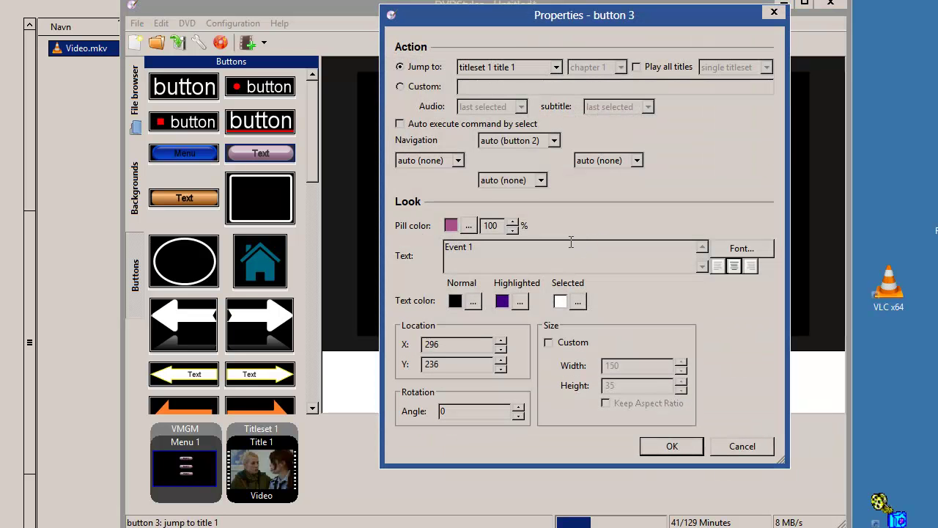
{"action": "key", "text": "BackSpace"}
{"action": "type", "text": "3"}
{"action": "left_click", "coordinate": [669, 446]}
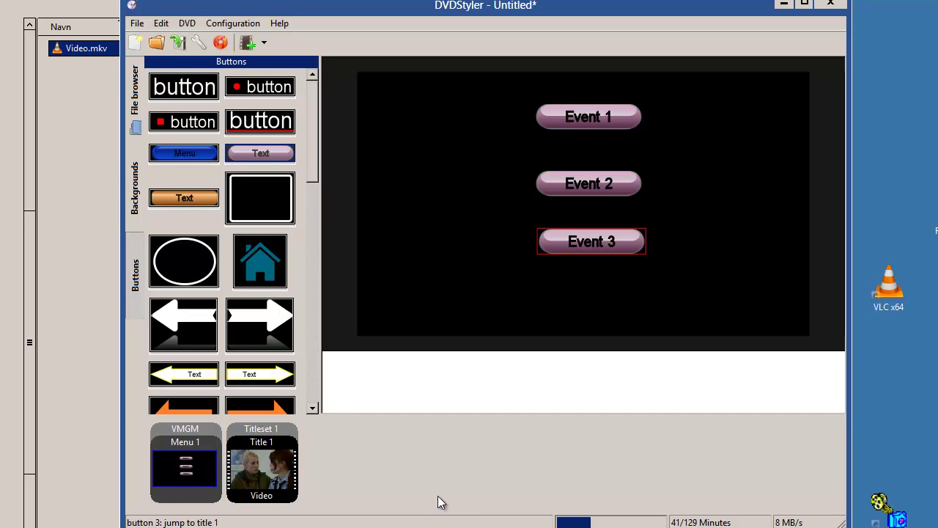
Step: Check the Event 1 button's jump target and whether a chapter can be chosen for it in the VMGM menu
{"action": "double_click", "coordinate": [585, 117]}
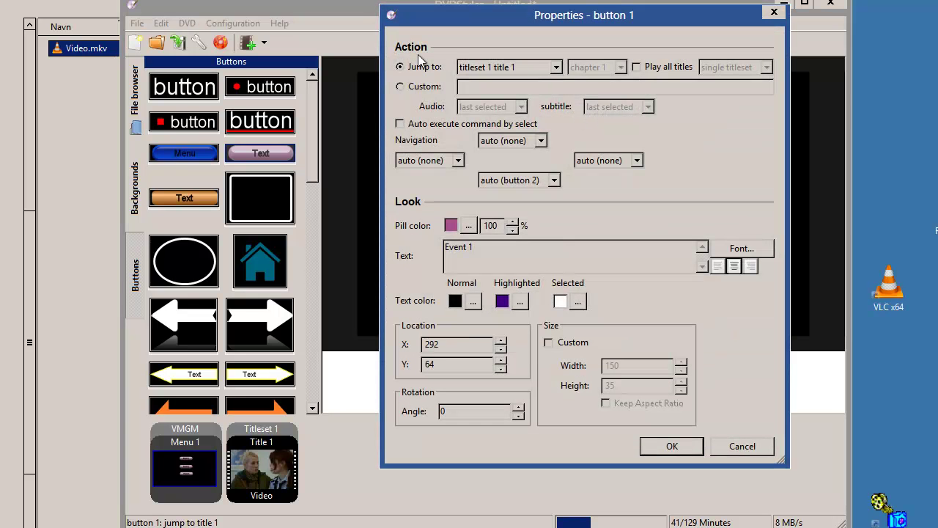
{"action": "left_click", "coordinate": [504, 68]}
{"action": "left_click", "coordinate": [504, 70]}
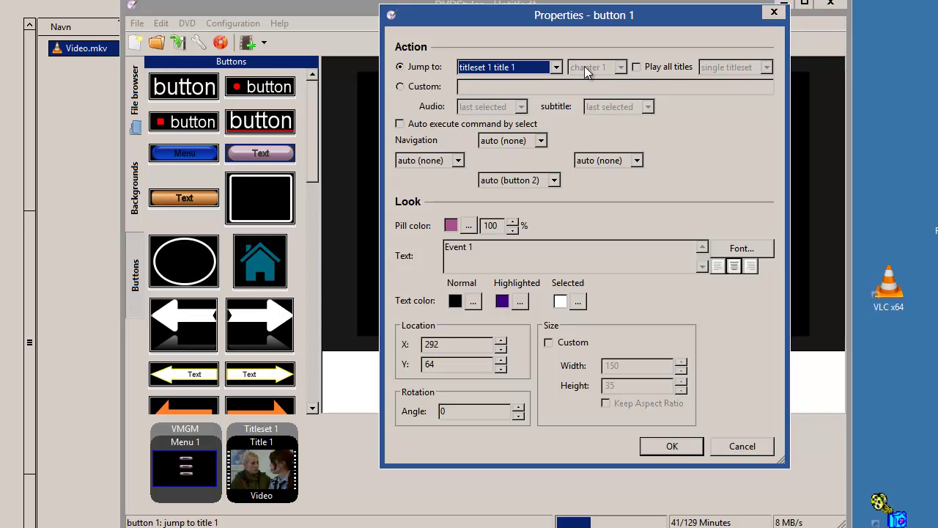
{"action": "left_click", "coordinate": [676, 443]}
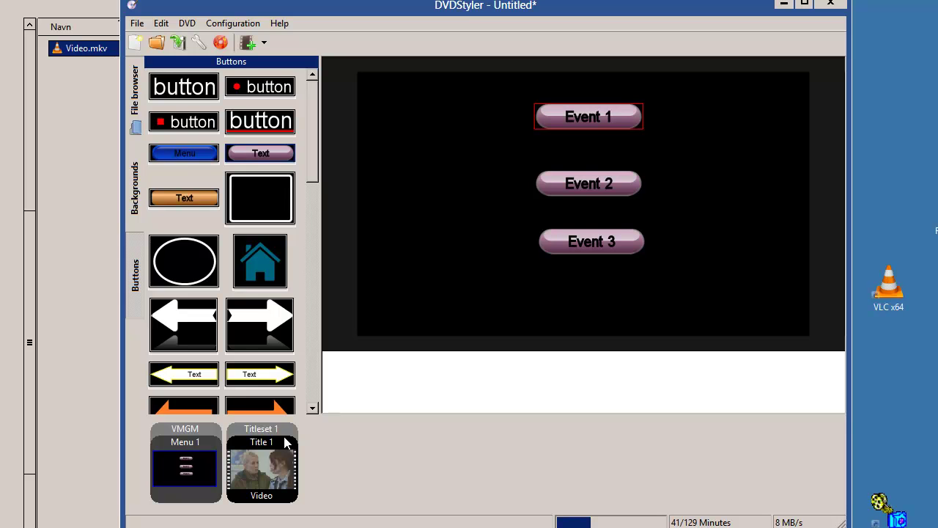
{"action": "double_click", "coordinate": [575, 115]}
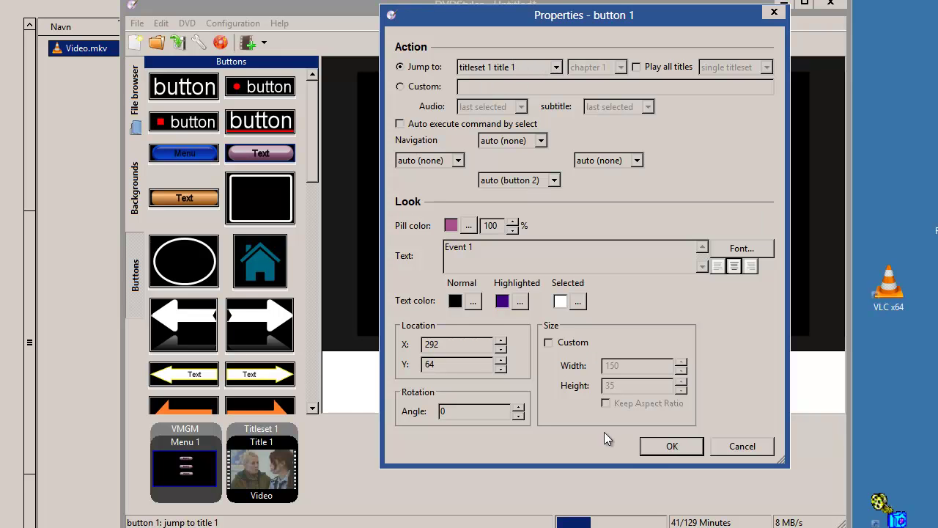
{"action": "left_click", "coordinate": [647, 448]}
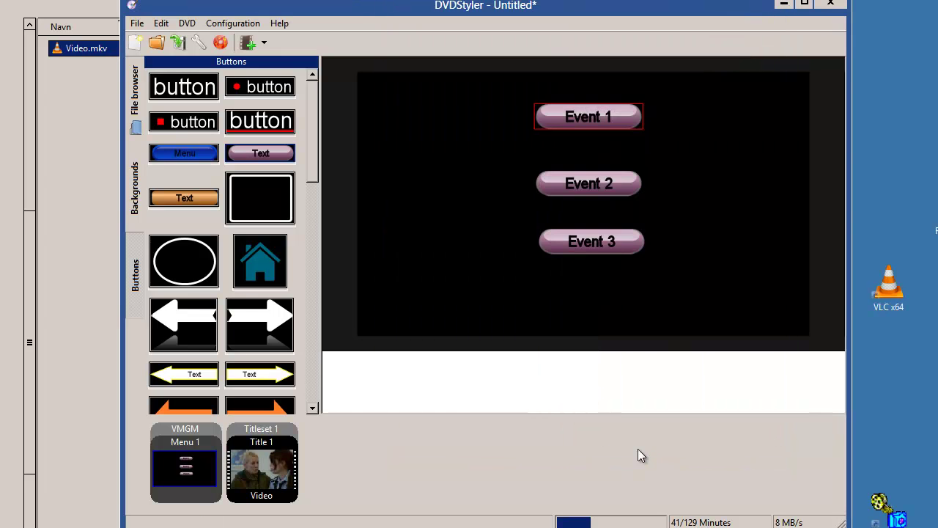
Step: Copy the VMGM menu into Titleset 1 and review the pasted menu's properties
{"action": "right_click", "coordinate": [194, 497]}
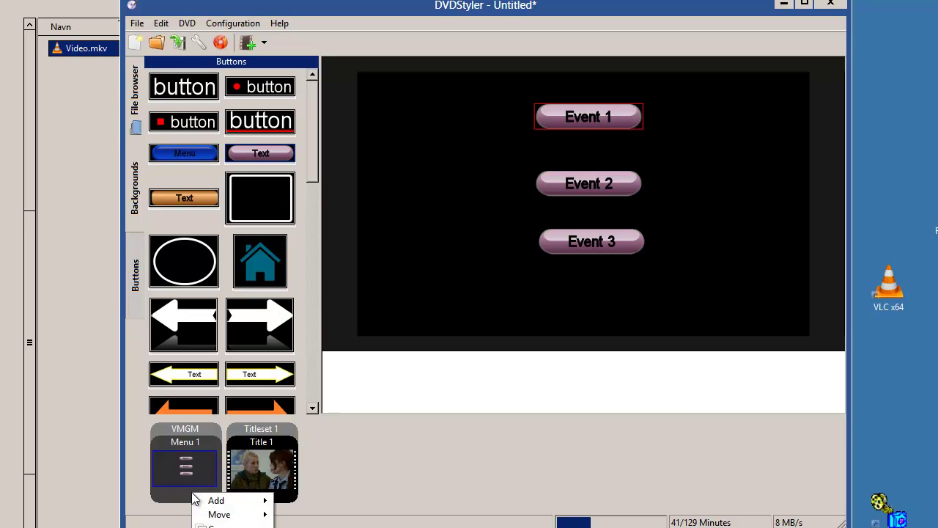
{"action": "left_click", "coordinate": [220, 524]}
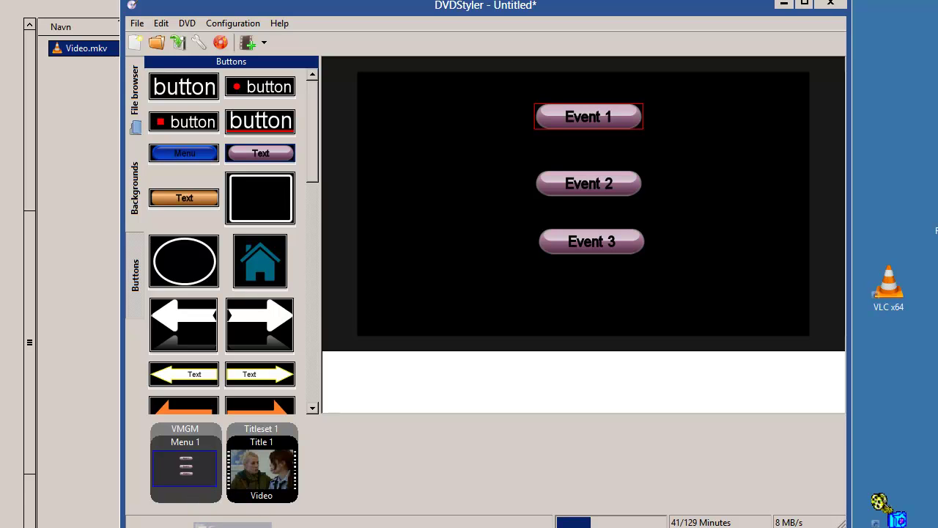
{"action": "right_click", "coordinate": [230, 497]}
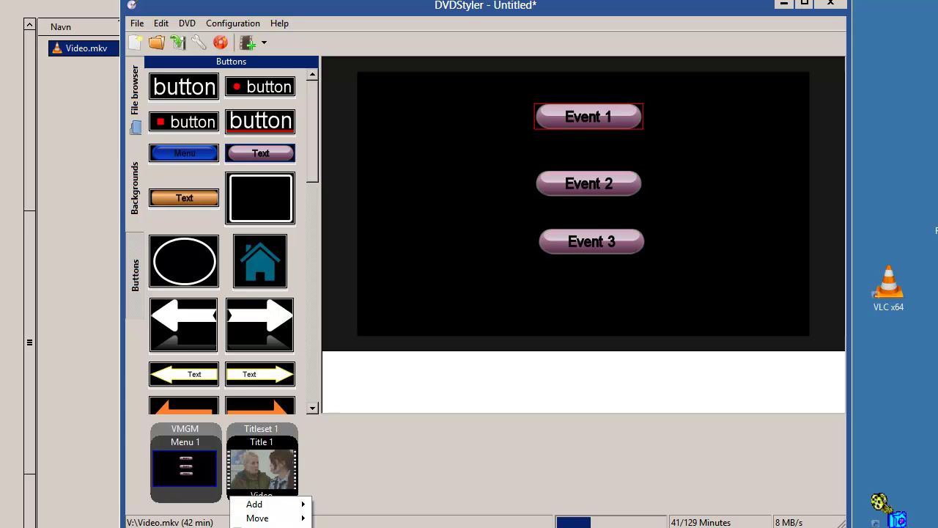
{"action": "left_click", "coordinate": [268, 519]}
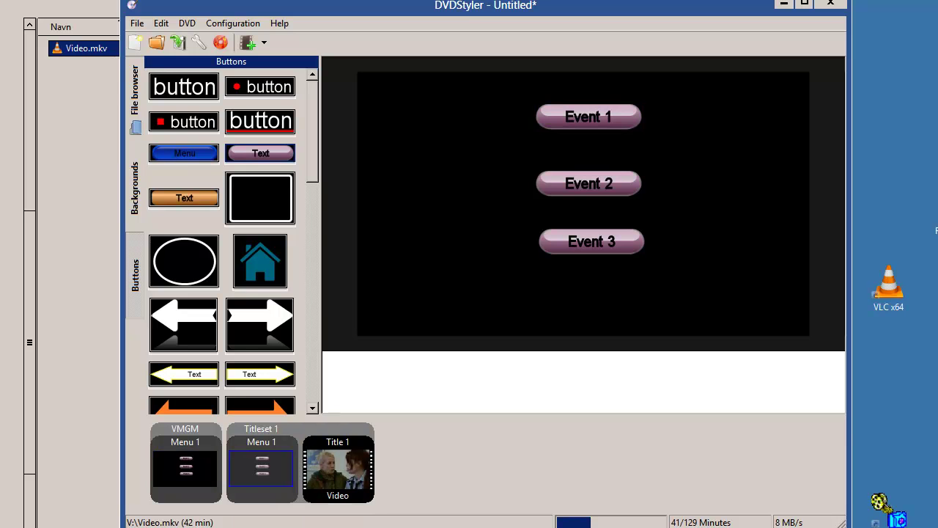
{"action": "double_click", "coordinate": [271, 487]}
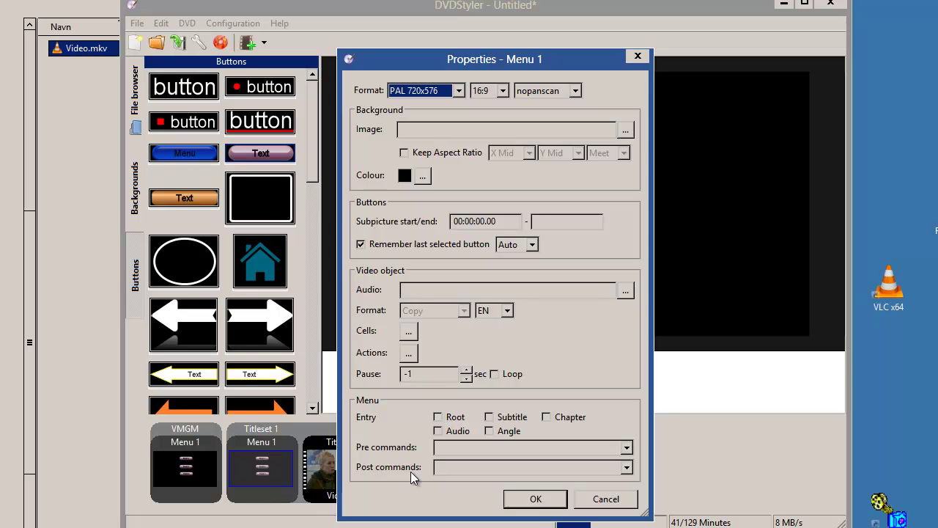
{"action": "left_click", "coordinate": [536, 500]}
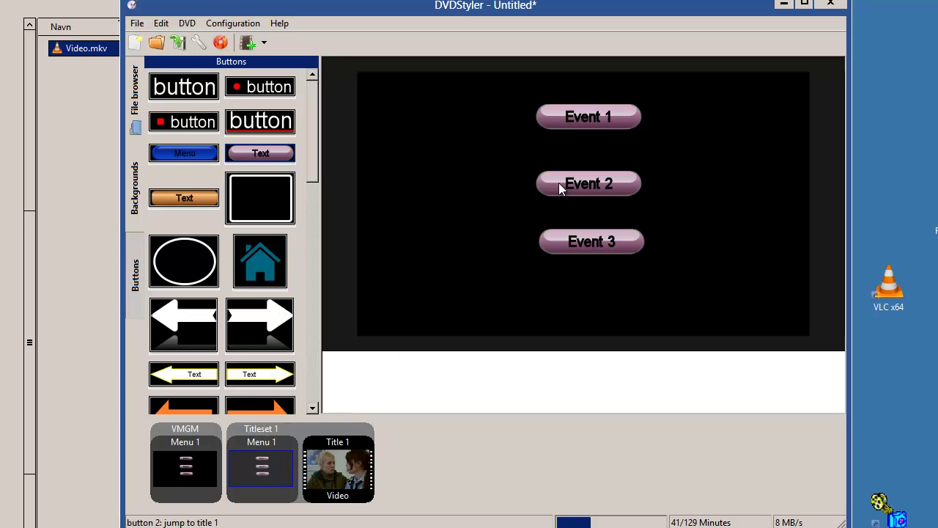
Step: Set the Event 1 button in the Titleset 1 menu to jump to titleset 1 title 1, chapter 1
{"action": "left_click", "coordinate": [610, 113]}
{"action": "double_click", "coordinate": [610, 114]}
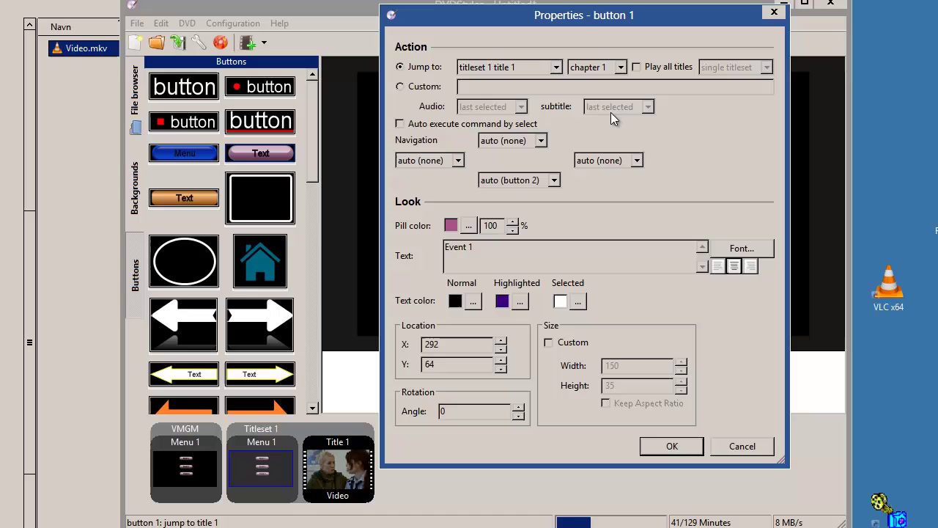
{"action": "left_click", "coordinate": [600, 71]}
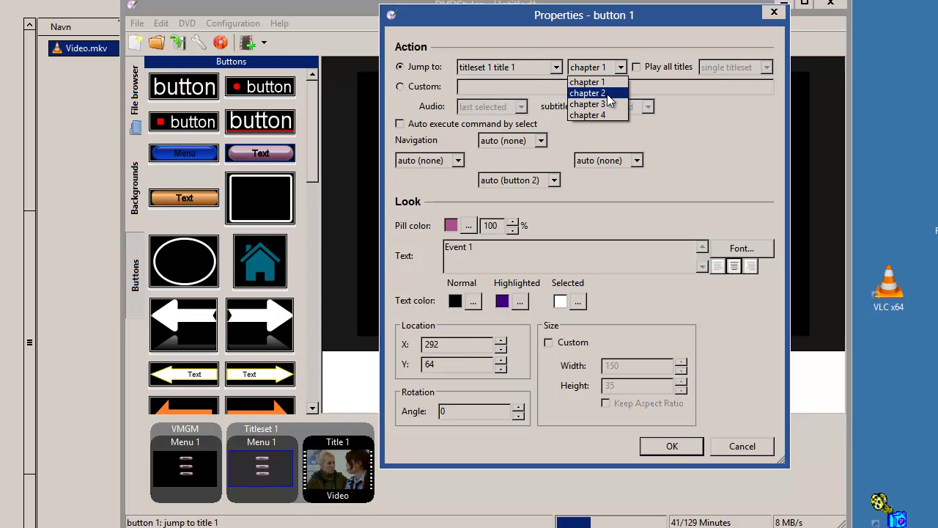
{"action": "left_click", "coordinate": [609, 94]}
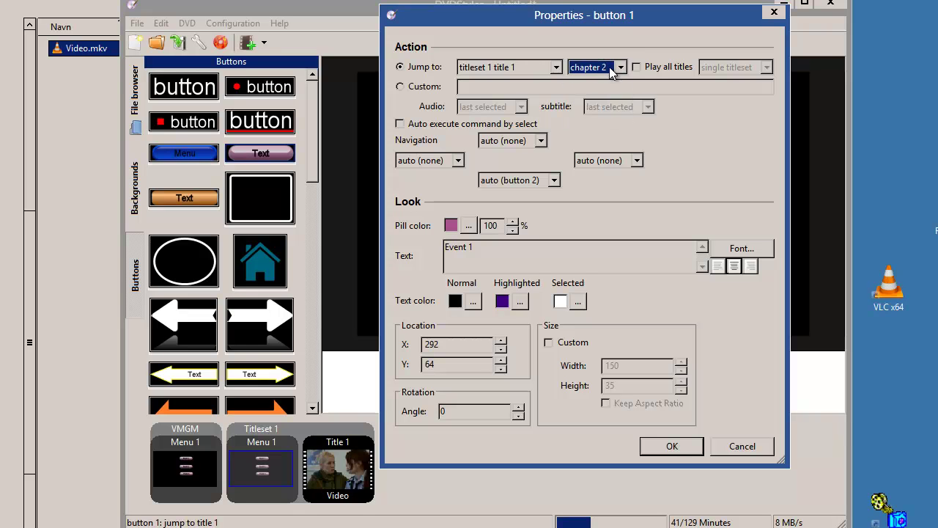
{"action": "left_click", "coordinate": [606, 70]}
{"action": "left_click", "coordinate": [604, 81]}
{"action": "left_click", "coordinate": [672, 446]}
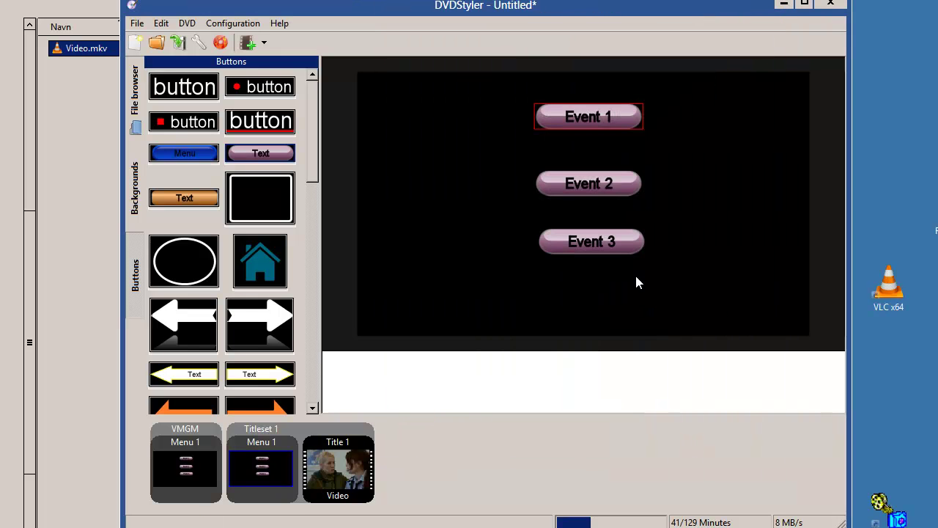
Step: Set the Event 2 button in the Titleset 1 menu to jump to chapter 2 of title 1
{"action": "double_click", "coordinate": [596, 186]}
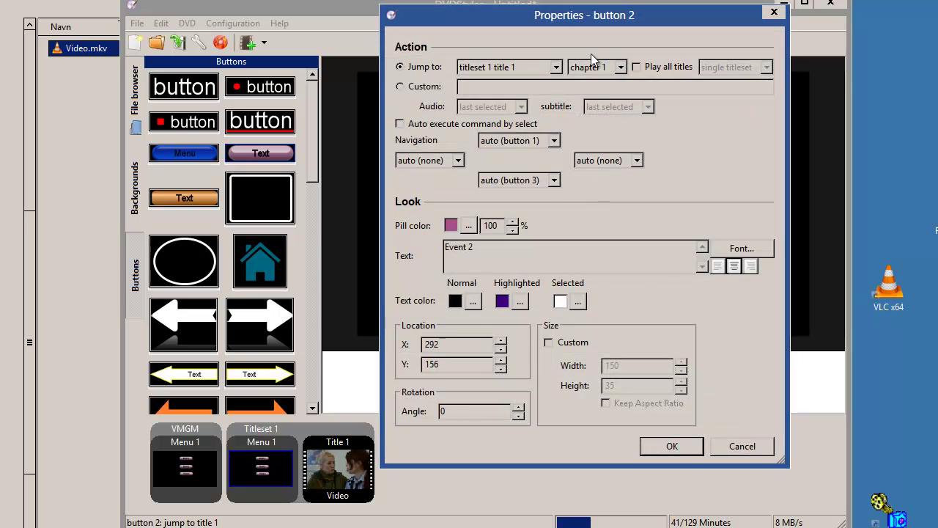
{"action": "left_click", "coordinate": [597, 66]}
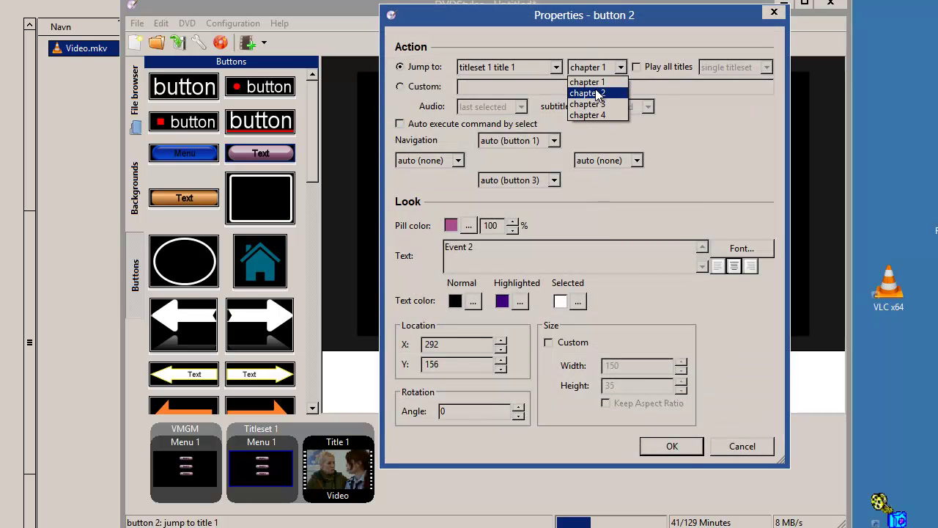
{"action": "left_click", "coordinate": [598, 93]}
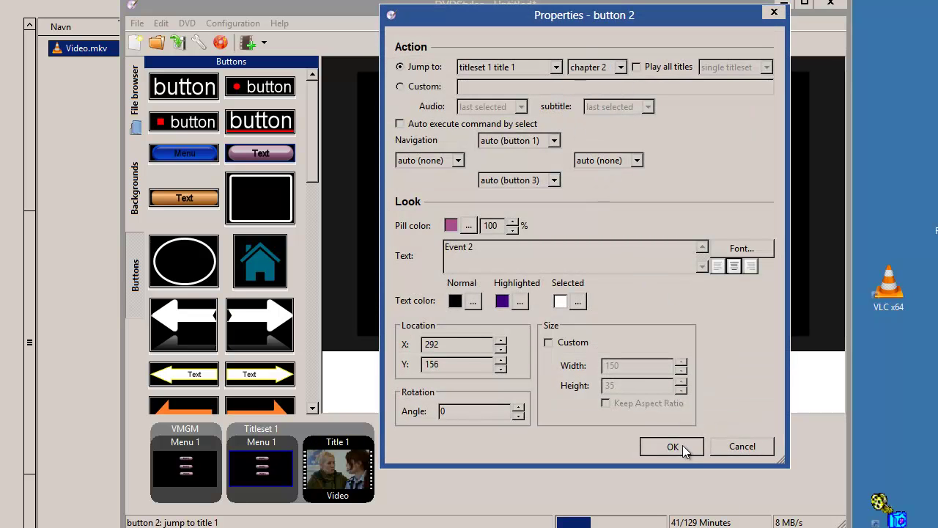
{"action": "left_click", "coordinate": [673, 446]}
Step: Set the Event 3 button in the Titleset 1 menu to jump to chapter 3 of title 1
{"action": "double_click", "coordinate": [605, 242]}
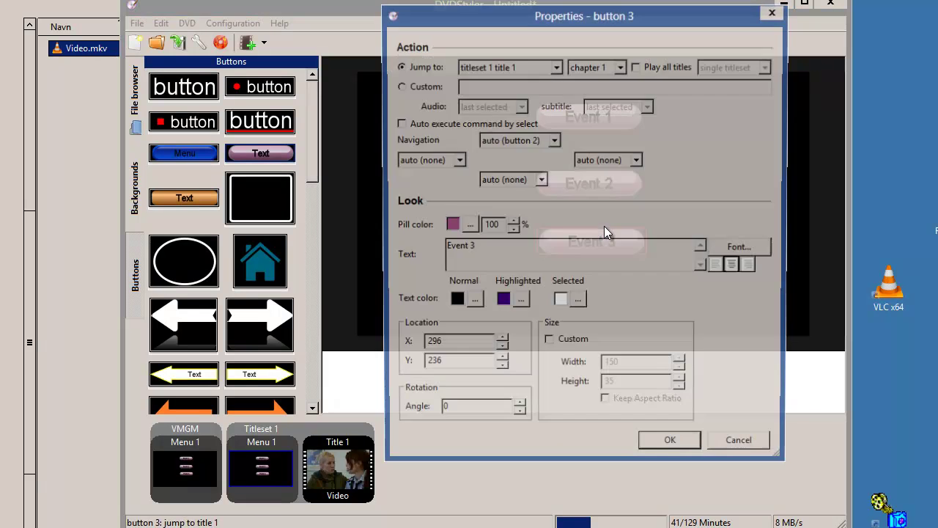
{"action": "left_click", "coordinate": [608, 71]}
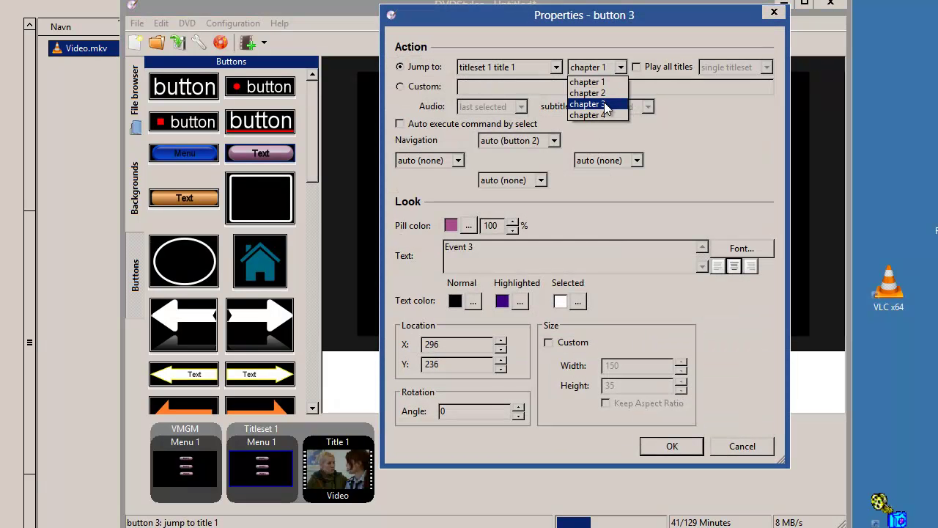
{"action": "left_click", "coordinate": [597, 104]}
{"action": "left_click", "coordinate": [680, 447]}
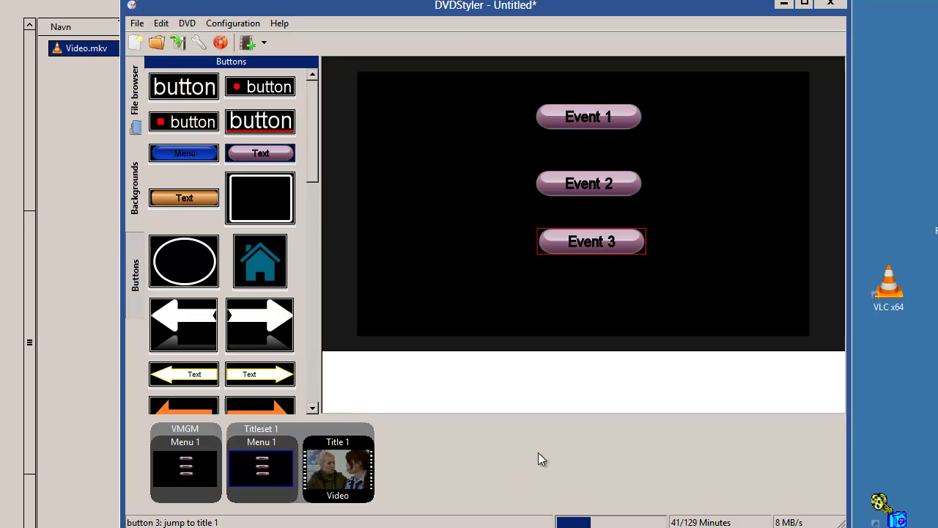
Step: Enable the creation of jumppads in the DVD options
{"action": "left_click", "coordinate": [187, 24]}
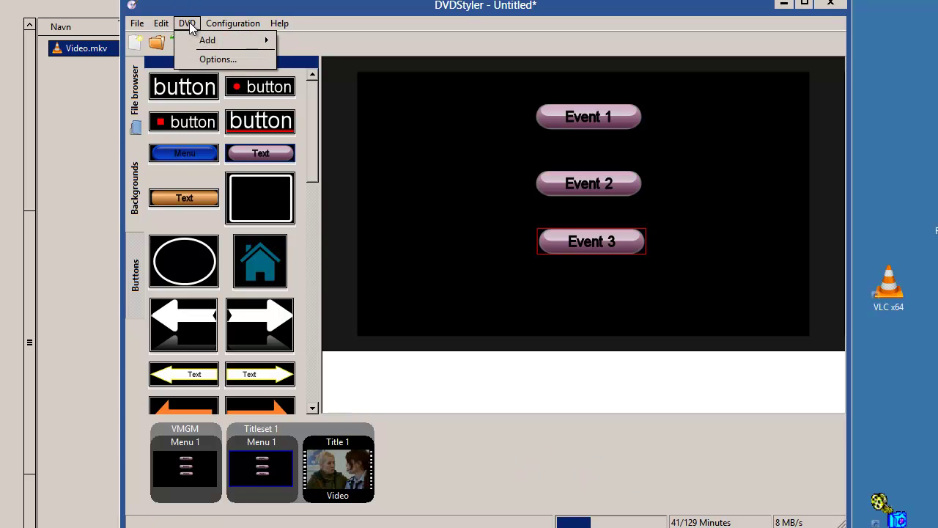
{"action": "left_click", "coordinate": [207, 60]}
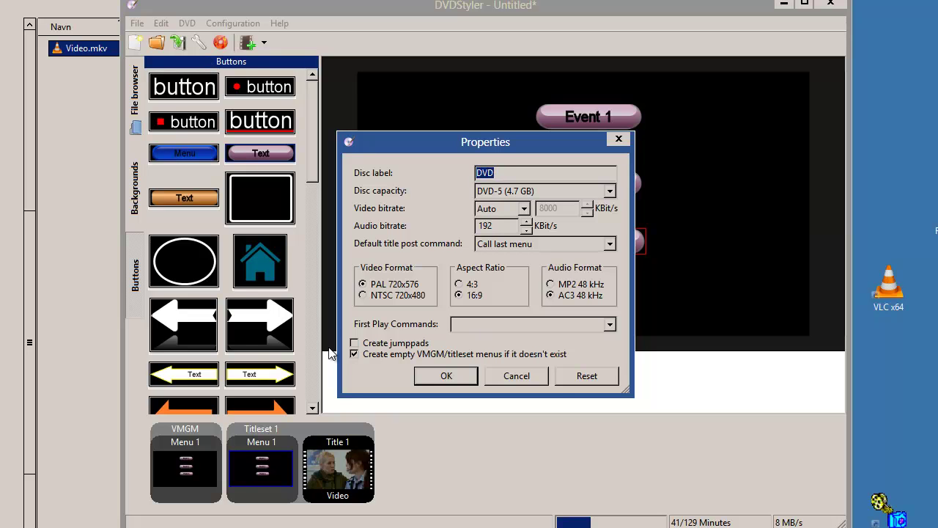
{"action": "left_click", "coordinate": [359, 343]}
{"action": "left_click", "coordinate": [454, 377]}
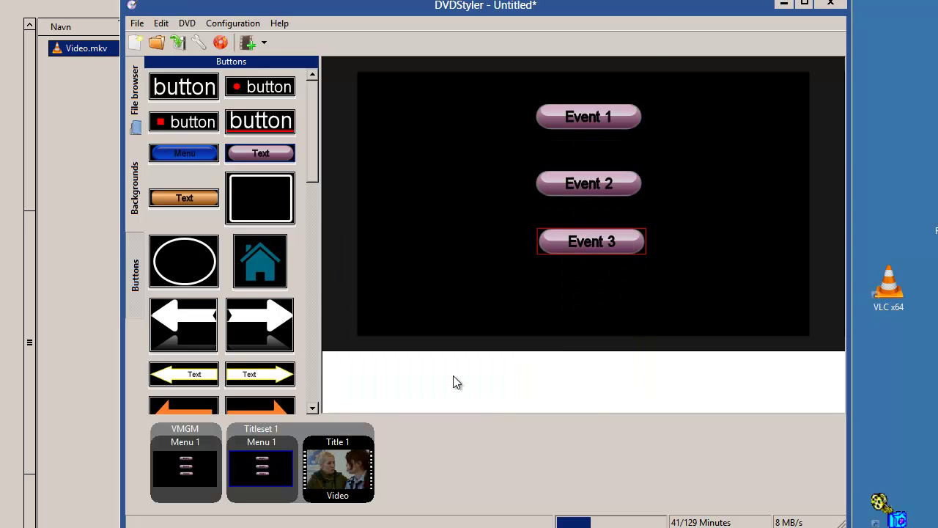
Step: Review the VMGM menu's properties and check which chapters its Event 1 button can jump to
{"action": "left_click", "coordinate": [184, 500]}
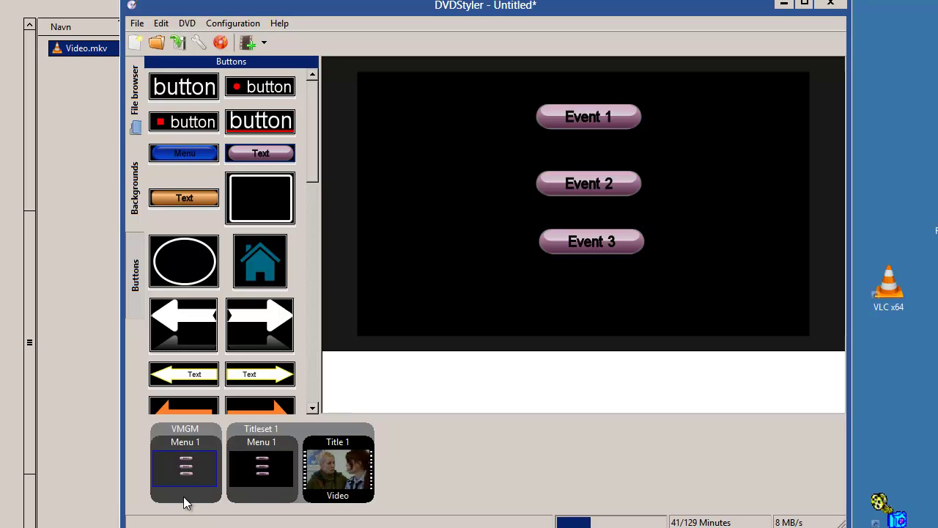
{"action": "double_click", "coordinate": [184, 502]}
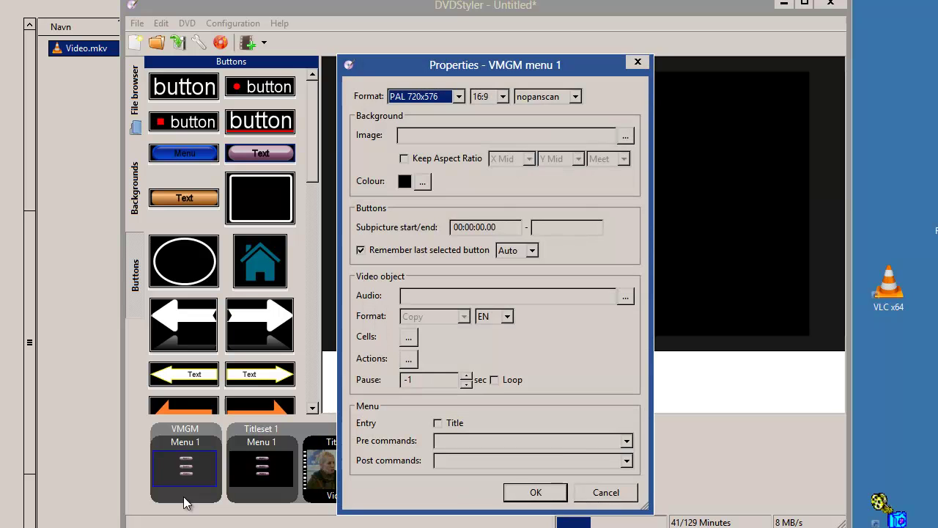
{"action": "left_click", "coordinate": [538, 492]}
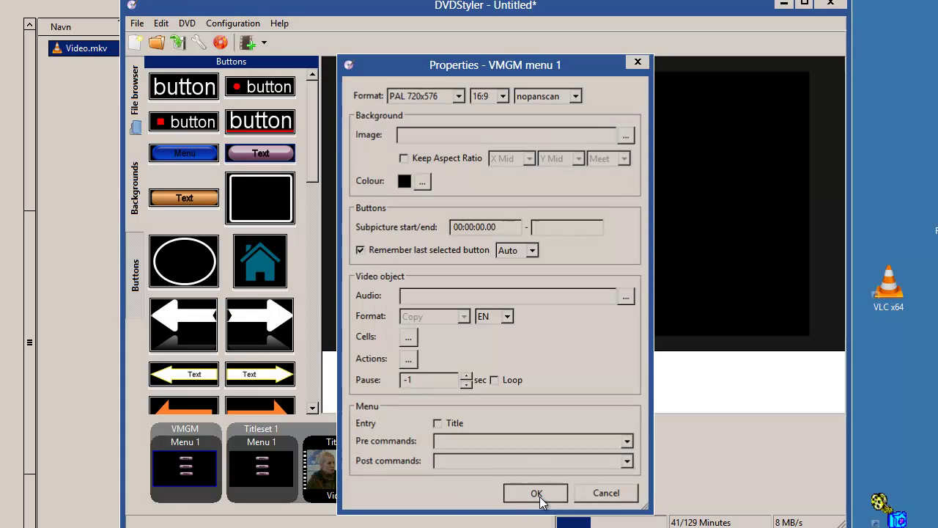
{"action": "left_click", "coordinate": [580, 116]}
{"action": "double_click", "coordinate": [580, 116]}
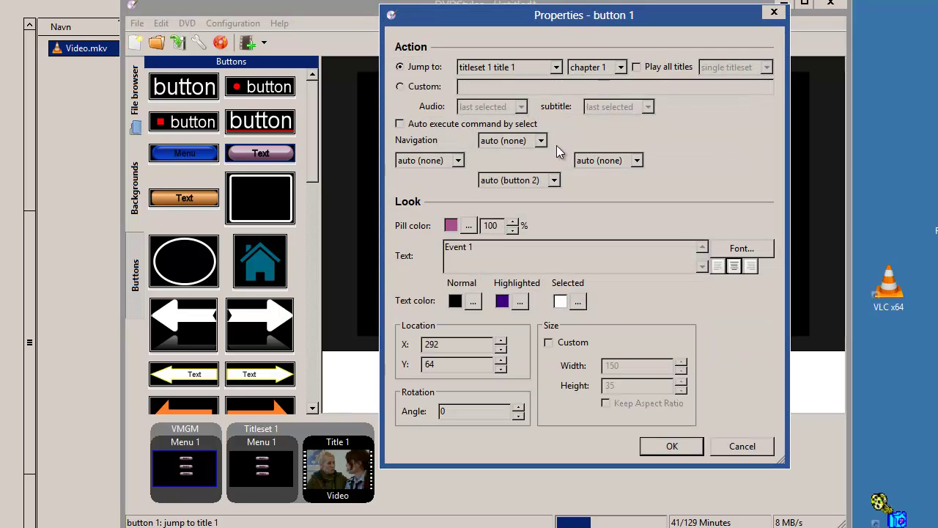
{"action": "left_click", "coordinate": [592, 70]}
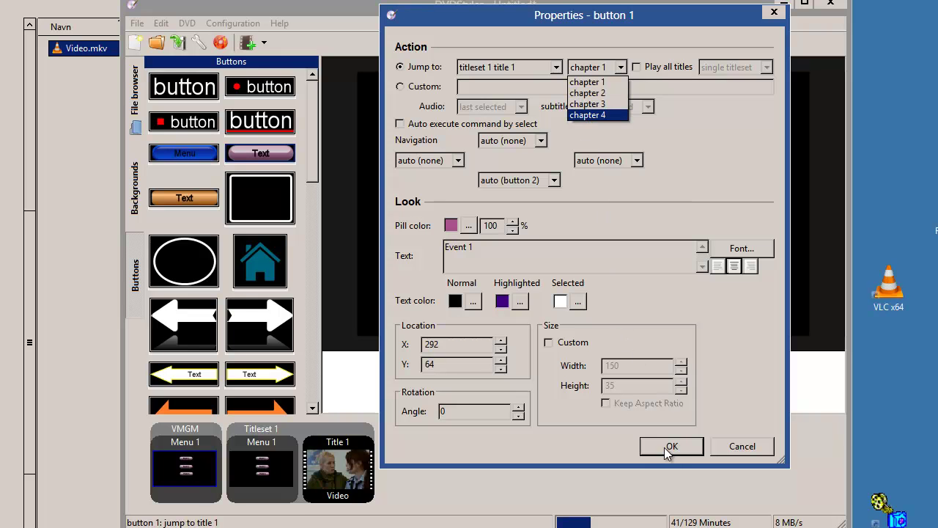
{"action": "left_click", "coordinate": [664, 447]}
{"action": "left_click", "coordinate": [672, 446]}
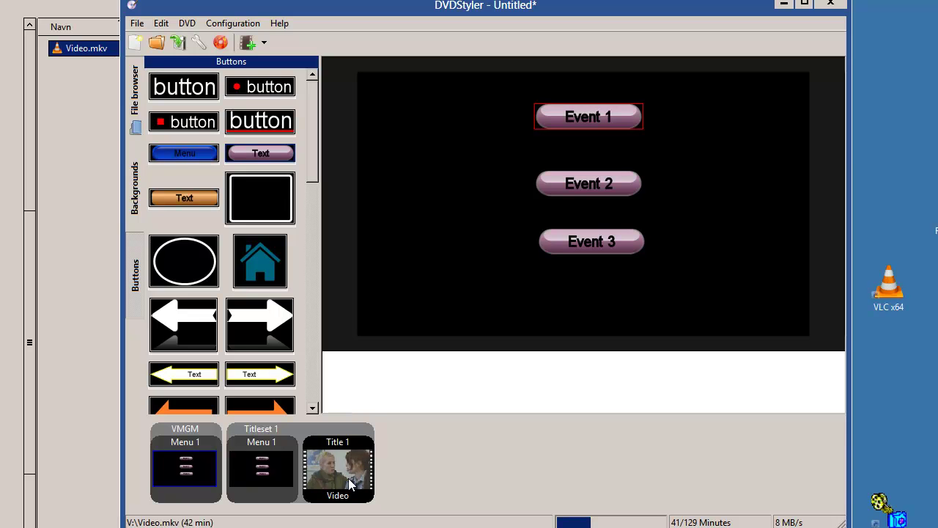
Step: Review Title 1's properties and the available video formats, keeping the video set to Copy
{"action": "left_click", "coordinate": [267, 500]}
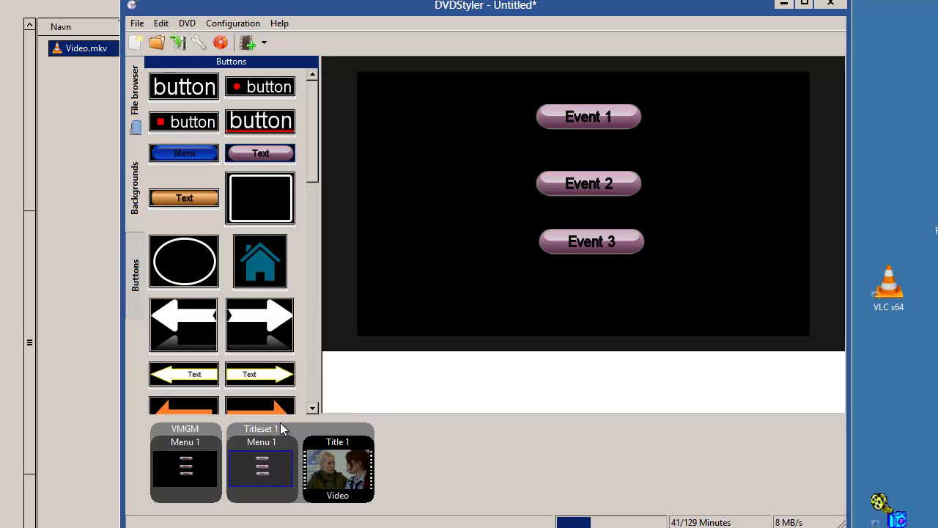
{"action": "left_click", "coordinate": [195, 501]}
{"action": "double_click", "coordinate": [318, 500]}
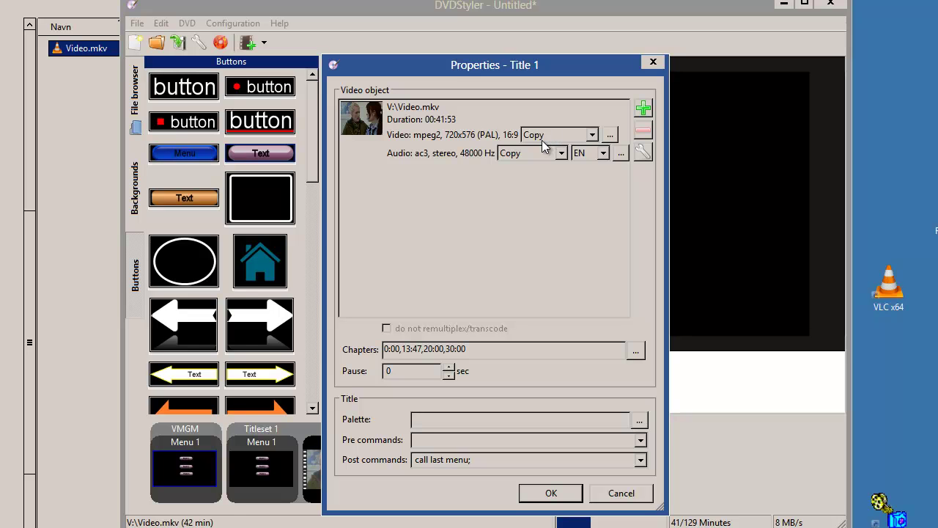
{"action": "left_click", "coordinate": [550, 136]}
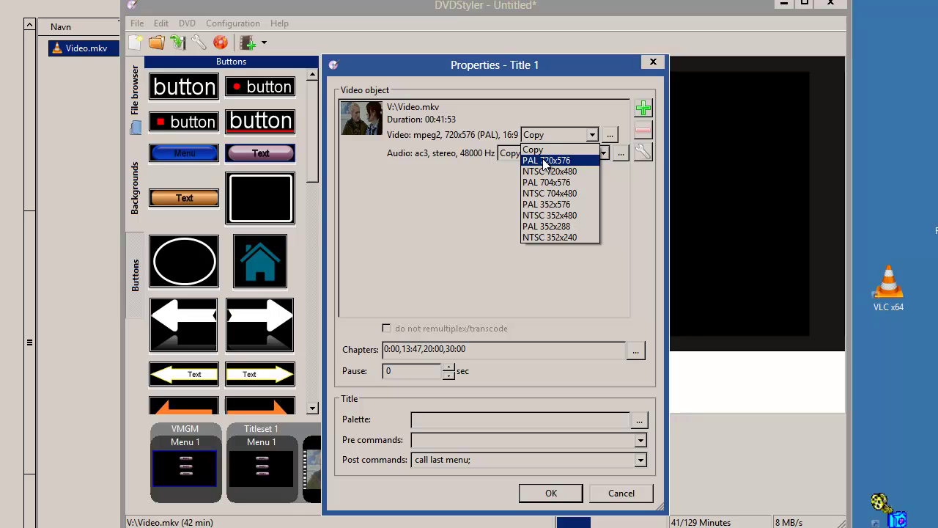
{"action": "left_click", "coordinate": [557, 136]}
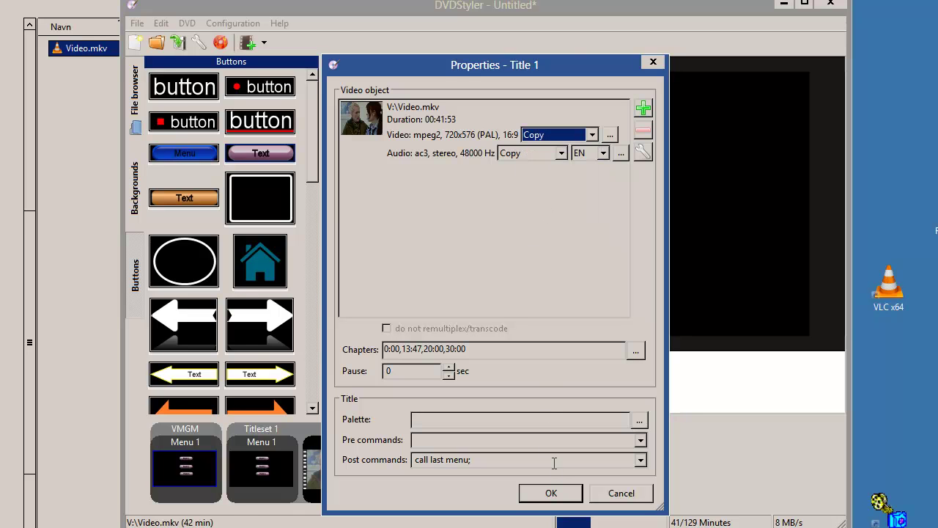
{"action": "left_click", "coordinate": [550, 493]}
{"action": "left_click", "coordinate": [549, 495]}
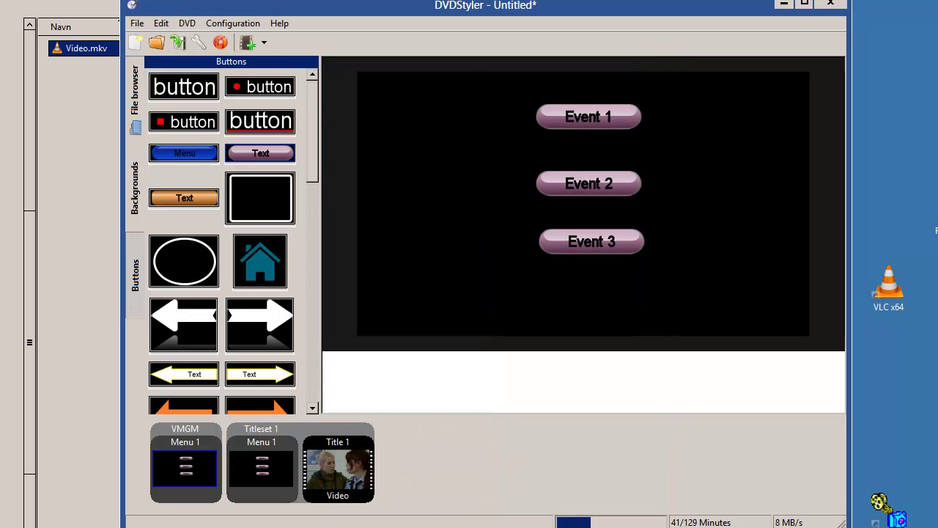
Step: Add a right-arrow button near the VMGM menu's lower-right corner, at about X 564, Y 312, and make it jump to titleset 1 menu 1
{"action": "left_click", "coordinate": [237, 483]}
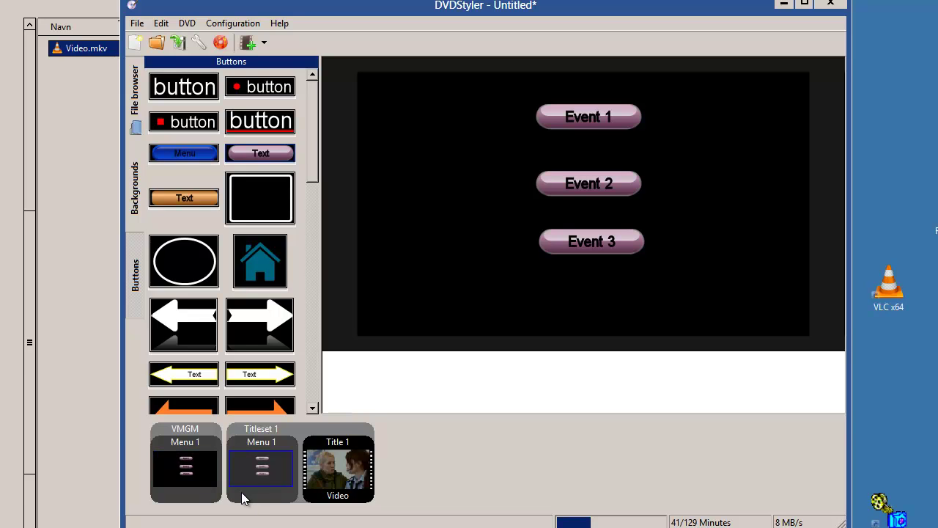
{"action": "left_click", "coordinate": [173, 490]}
{"action": "left_click_drag", "start_coordinate": [237, 309], "coordinate": [570, 304]}
{"action": "left_click_drag", "start_coordinate": [675, 287], "coordinate": [734, 286]}
{"action": "double_click", "coordinate": [746, 314]}
{"action": "left_click", "coordinate": [481, 77]}
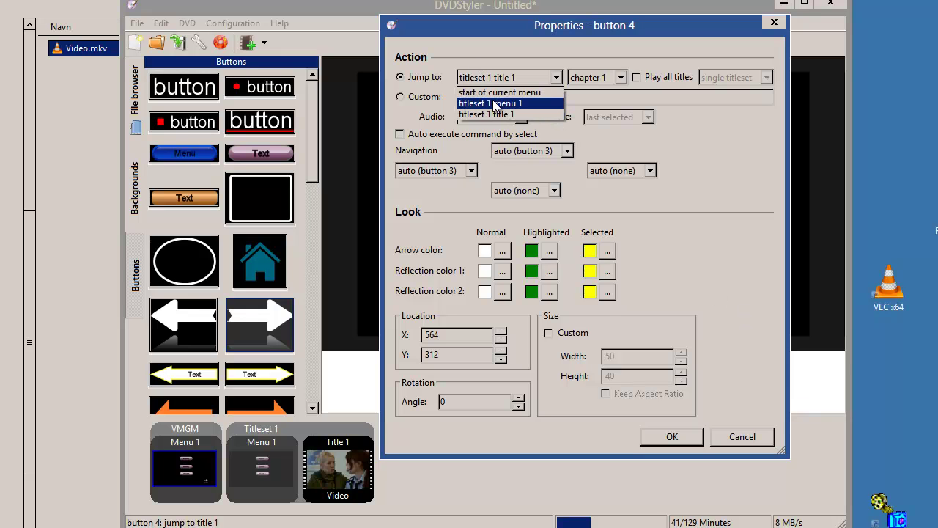
{"action": "left_click", "coordinate": [495, 103]}
{"action": "left_click", "coordinate": [653, 433]}
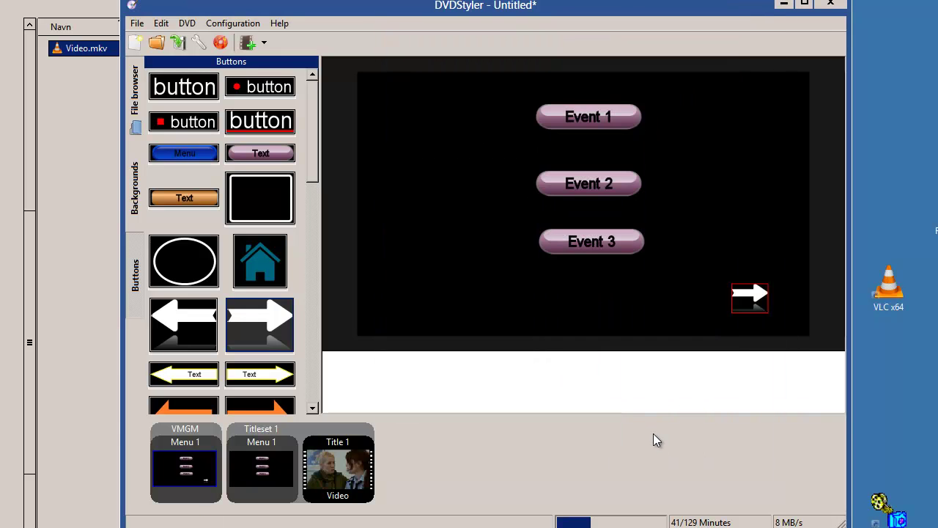
Step: Add a house button near the Titleset 1 menu's lower-left corner, at about X 76, Y 292, and make it jump to VMGM menu 1
{"action": "double_click", "coordinate": [270, 489]}
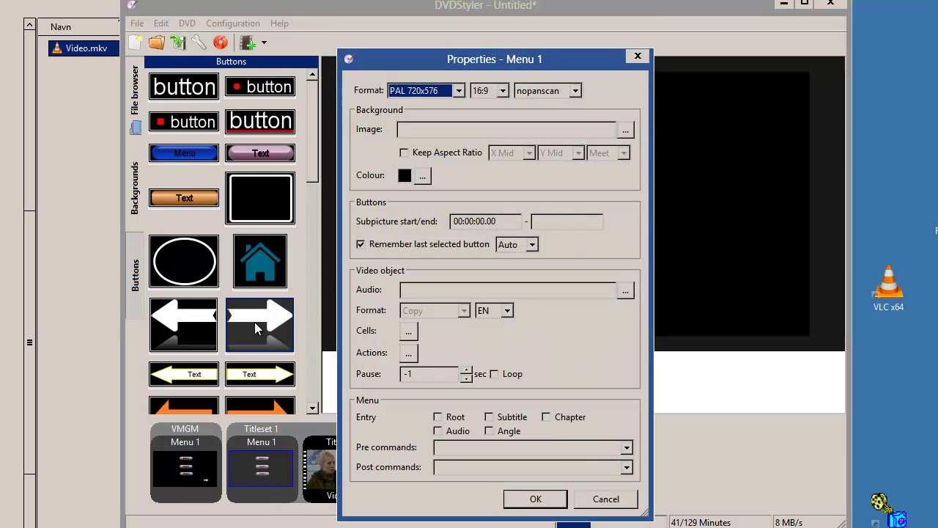
{"action": "left_click", "coordinate": [538, 500]}
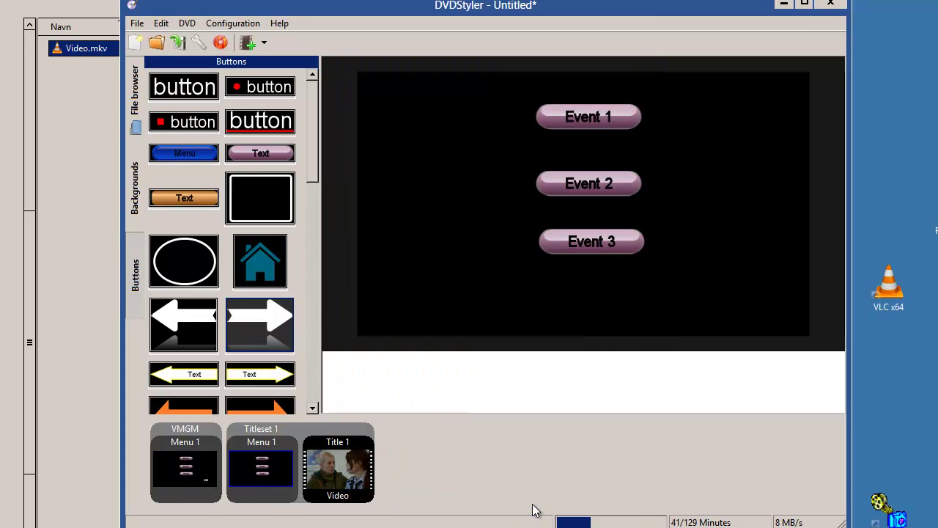
{"action": "left_click_drag", "start_coordinate": [251, 256], "coordinate": [382, 280]}
{"action": "double_click", "coordinate": [394, 288]}
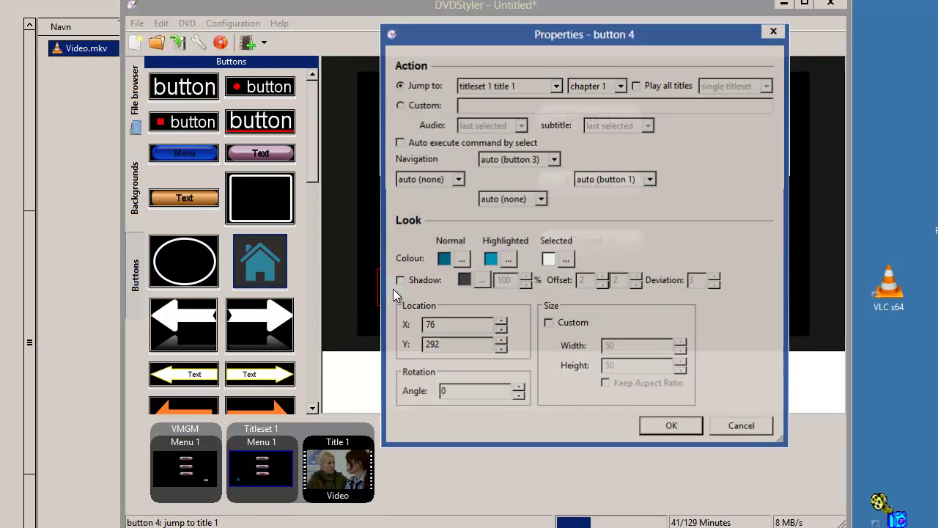
{"action": "left_click", "coordinate": [510, 87]}
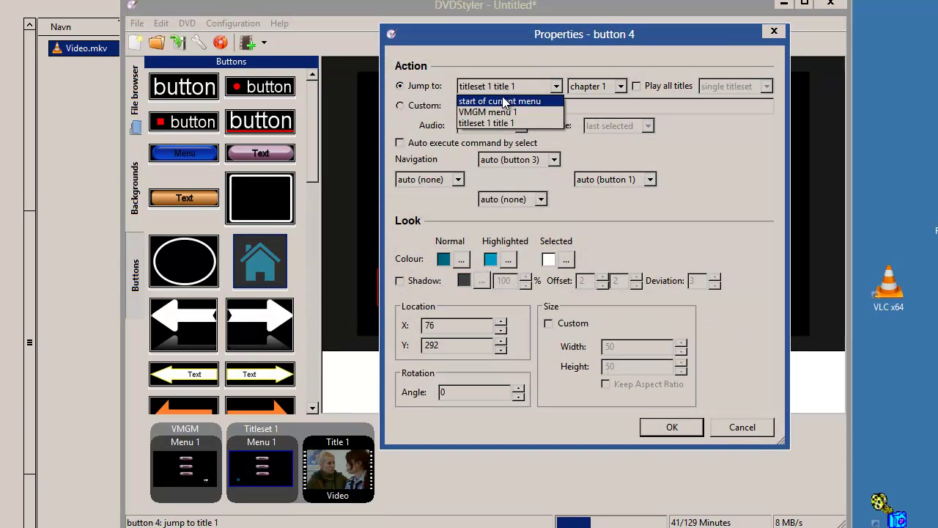
{"action": "left_click", "coordinate": [504, 111]}
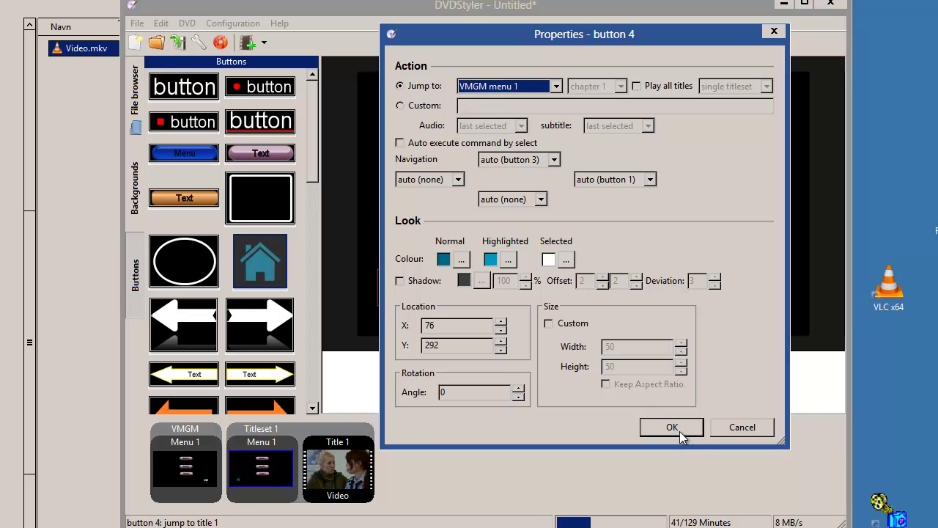
{"action": "left_click", "coordinate": [674, 429]}
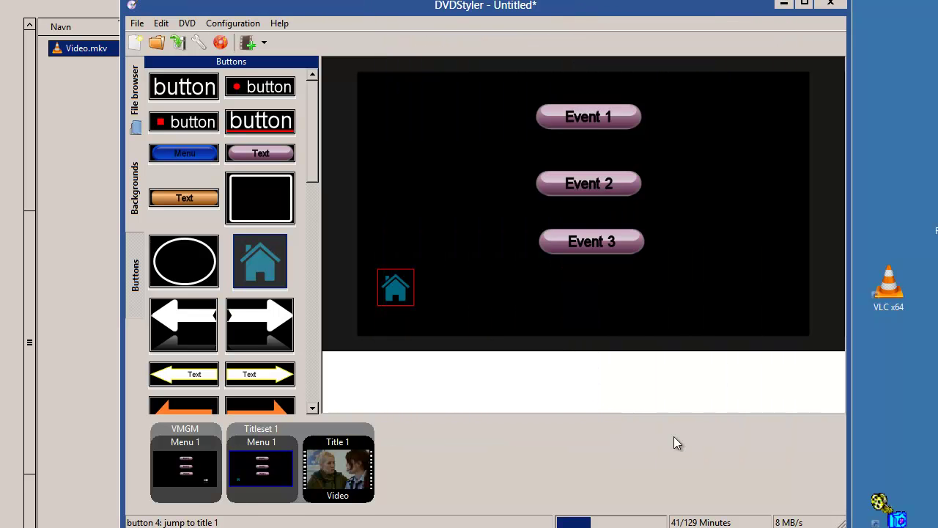
Step: Generate the DVD as an ISO image saved to v:\dvd.iso, using d:\Temp as the temp directory
{"action": "left_click", "coordinate": [221, 44]}
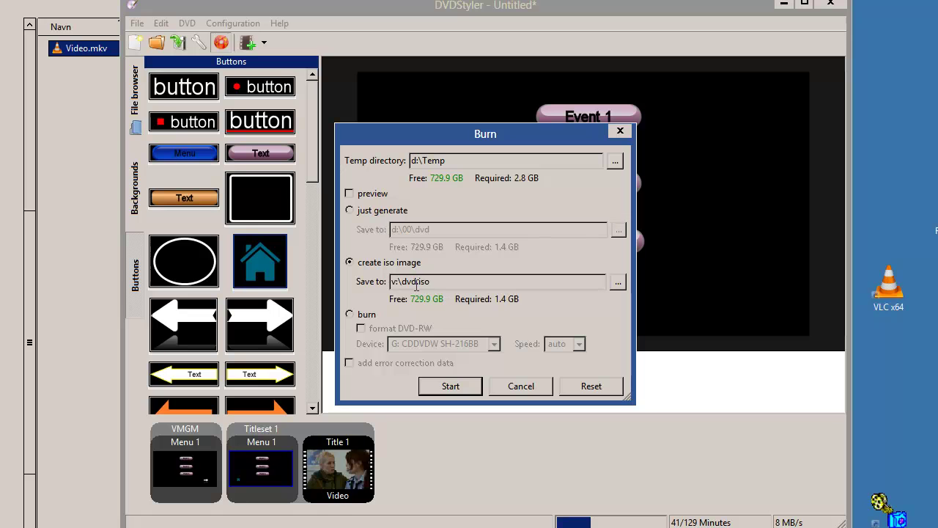
{"action": "left_click", "coordinate": [468, 390]}
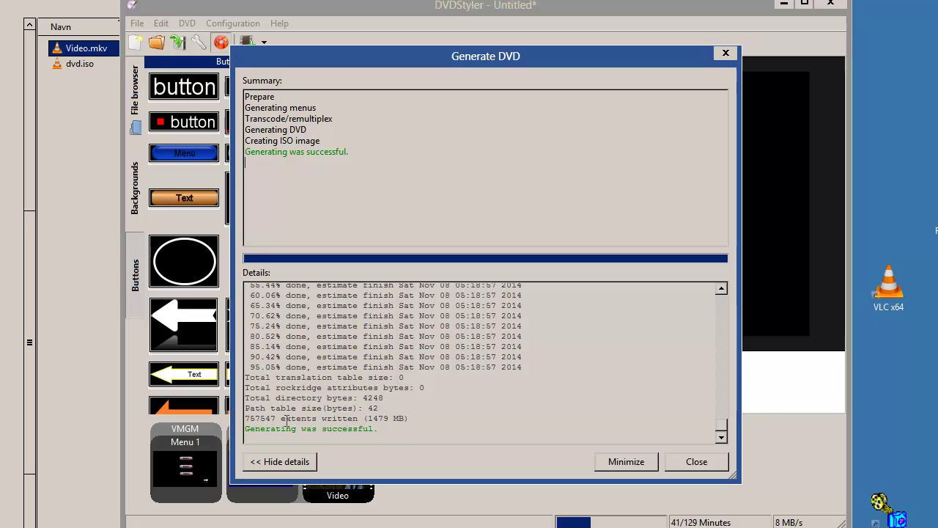
Step: Close the DVD generation window, play dvd.iso in VLC, and test the first menu's arrow button and the second menu's Event 2 button
{"action": "left_click", "coordinate": [707, 461]}
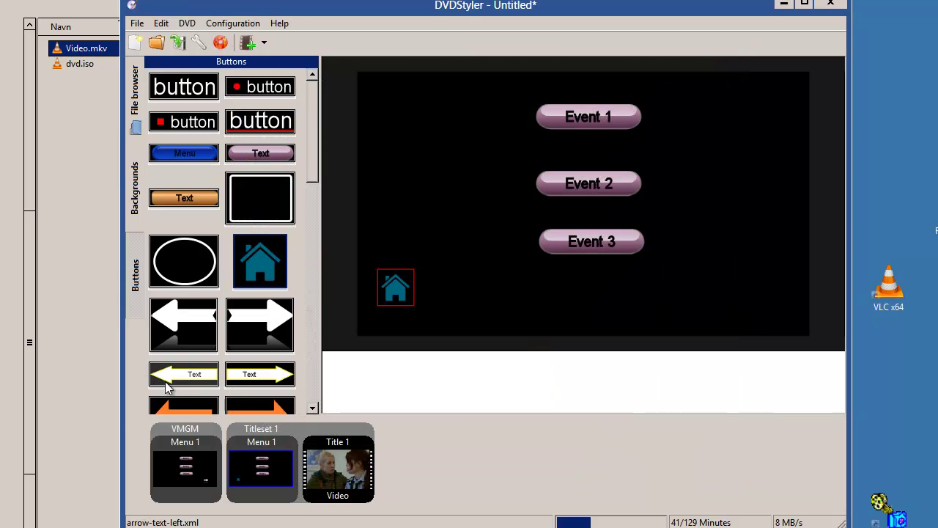
{"action": "left_click", "coordinate": [64, 248]}
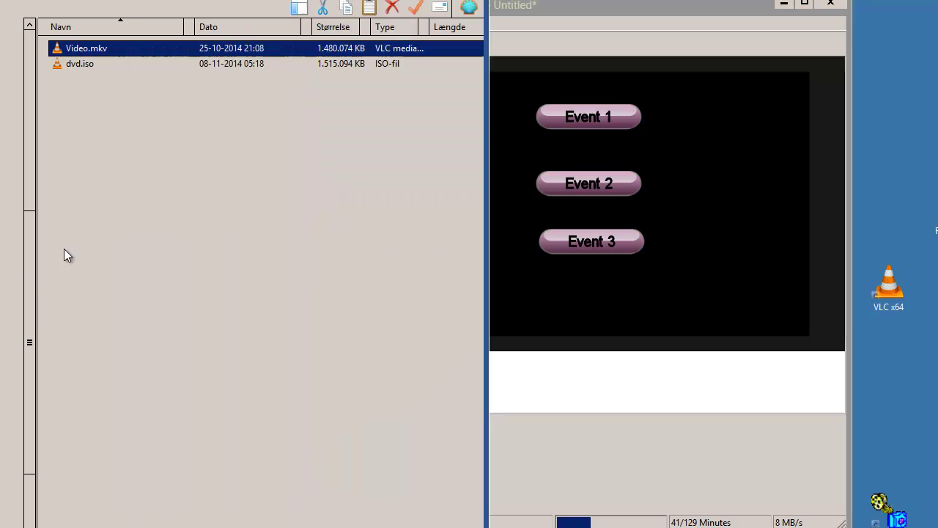
{"action": "left_click", "coordinate": [91, 64]}
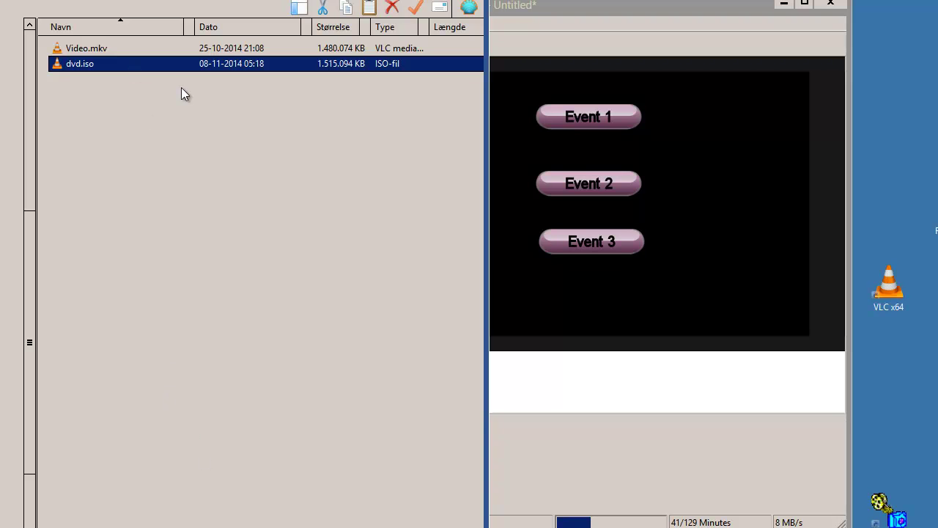
{"action": "left_click_drag", "start_coordinate": [721, 237], "coordinate": [909, 315]}
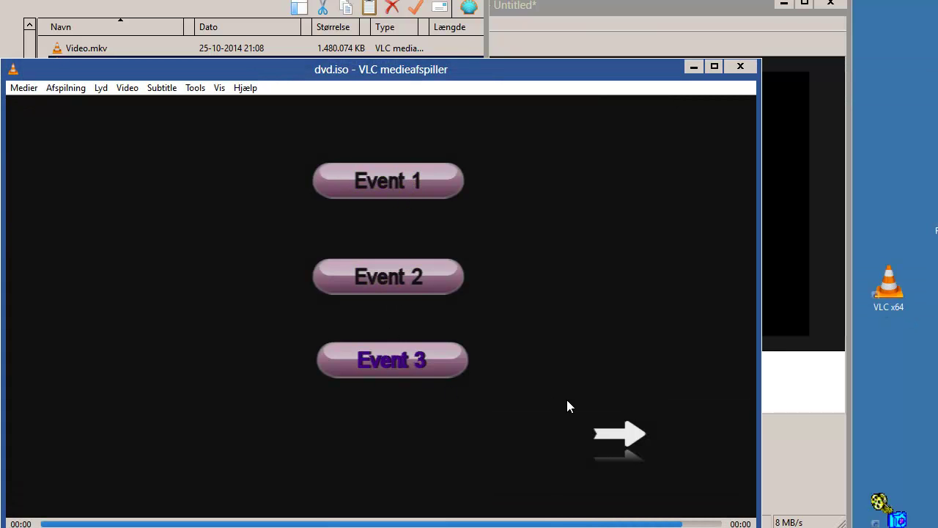
{"action": "left_click", "coordinate": [608, 433]}
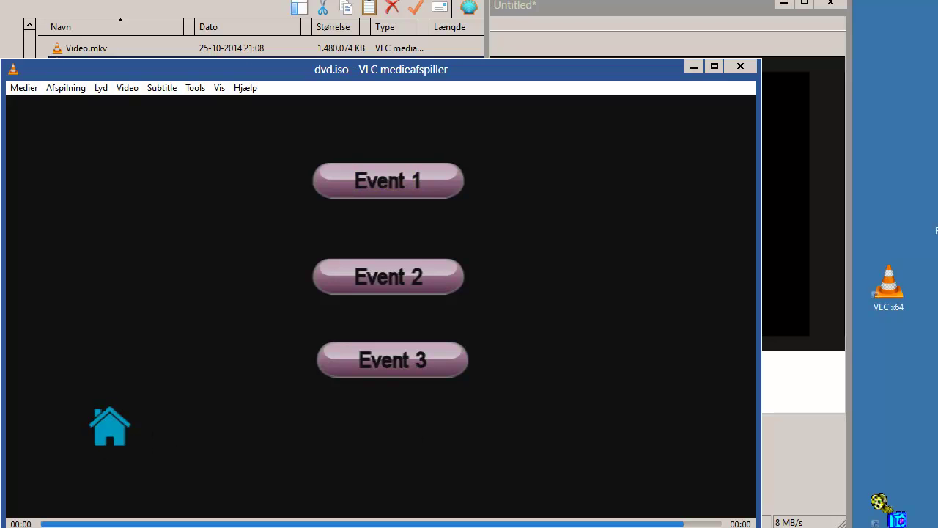
{"action": "left_click", "coordinate": [397, 283]}
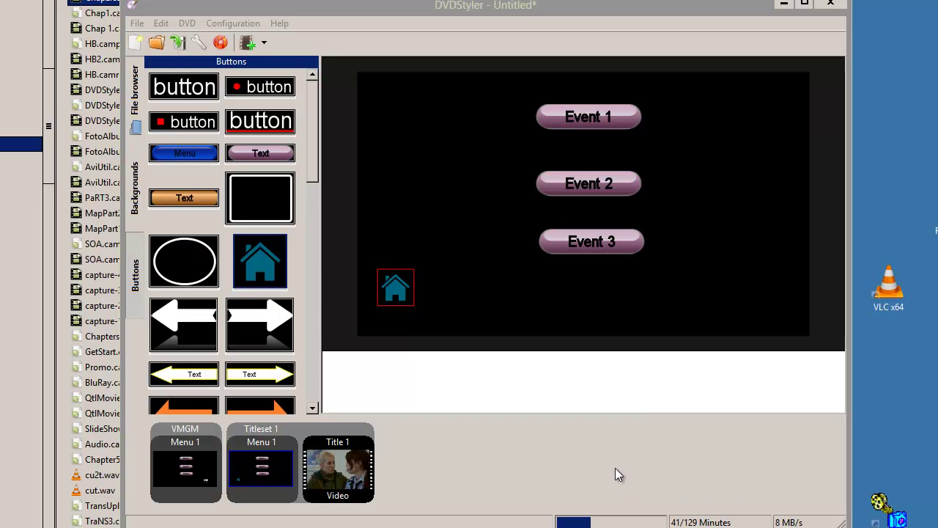
Step: Review the properties of VMGM menu 1, including its Title entry option, and keep them as they are
{"action": "left_click", "coordinate": [167, 490]}
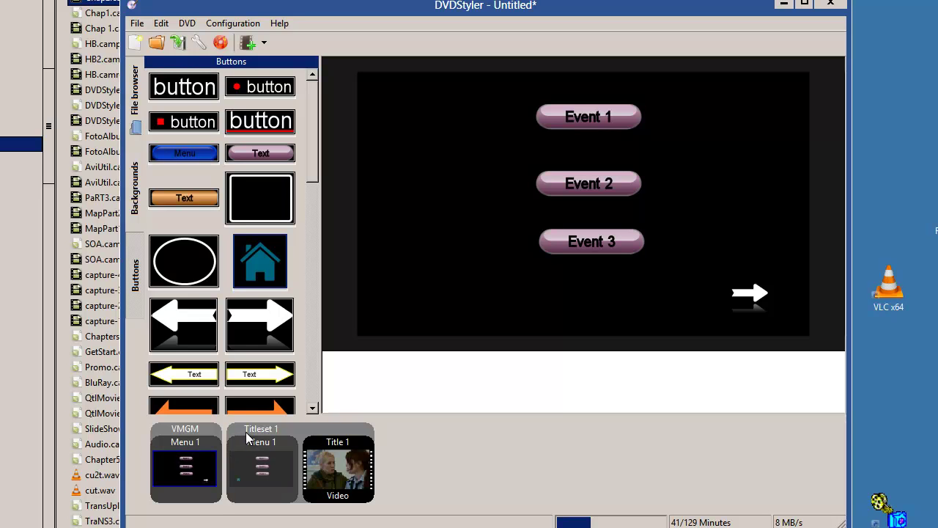
{"action": "double_click", "coordinate": [204, 496]}
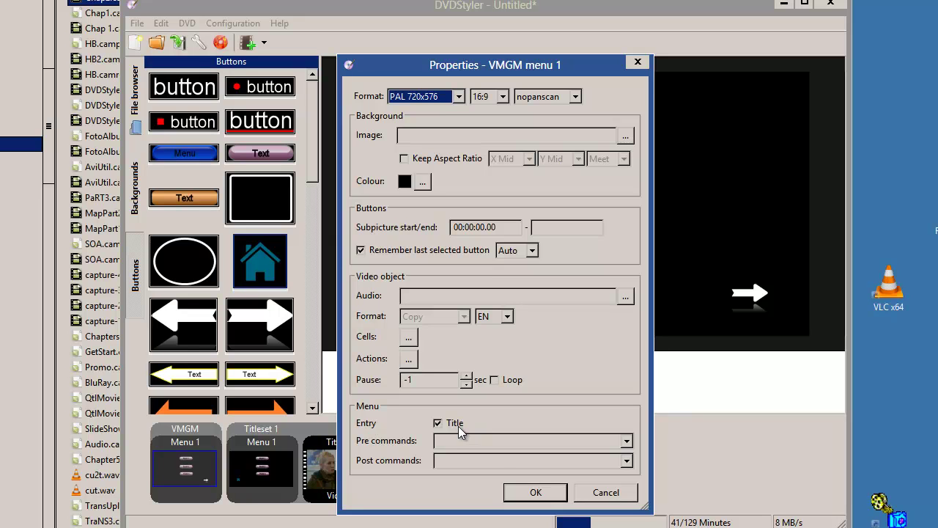
{"action": "left_click", "coordinate": [521, 492]}
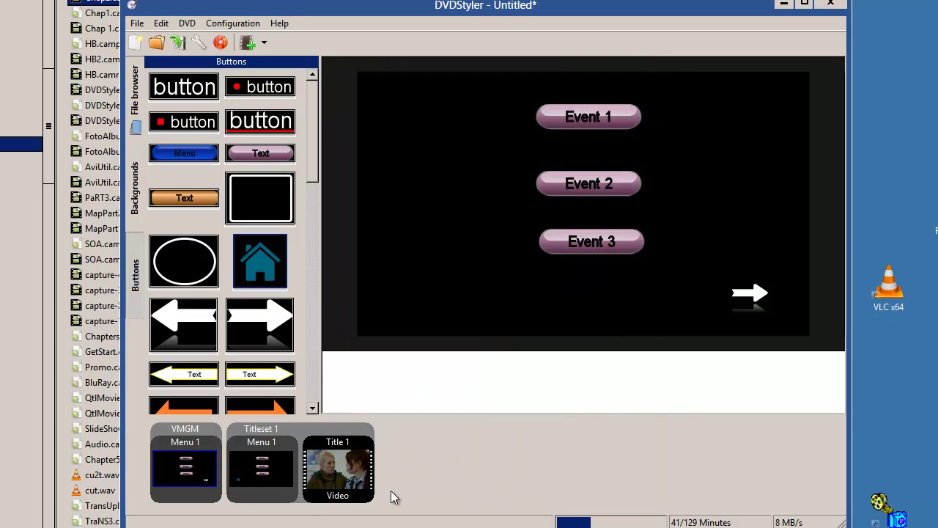
Step: Review the entry options in the Titleset 1 menu's properties, keeping only Root enabled
{"action": "left_click", "coordinate": [286, 496]}
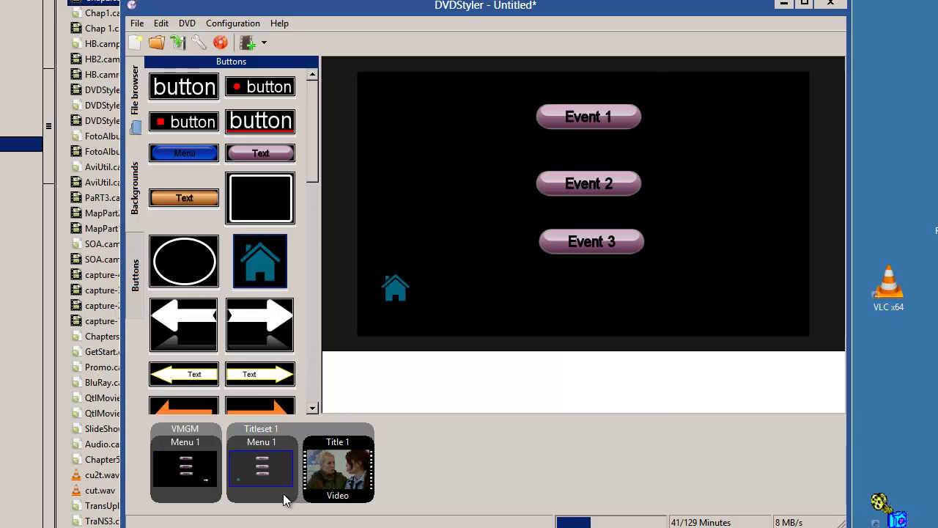
{"action": "double_click", "coordinate": [285, 497]}
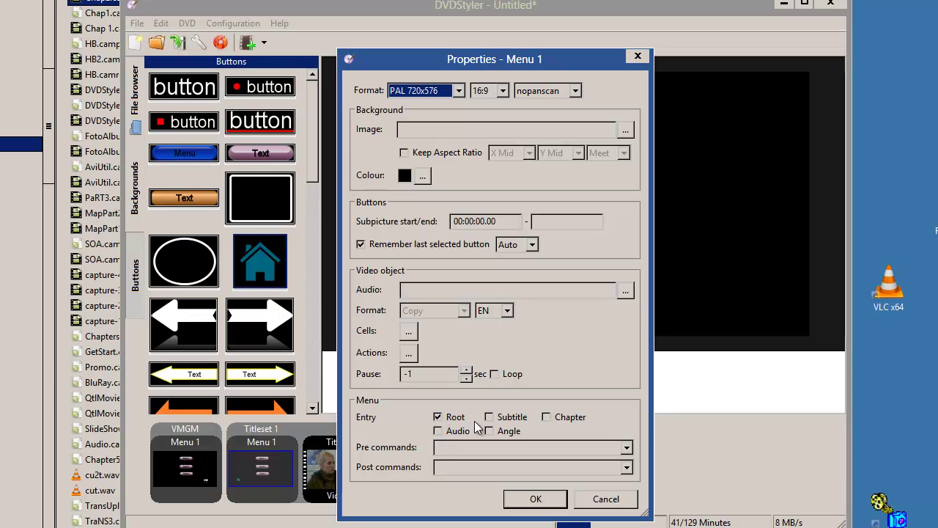
{"action": "left_click", "coordinate": [551, 417]}
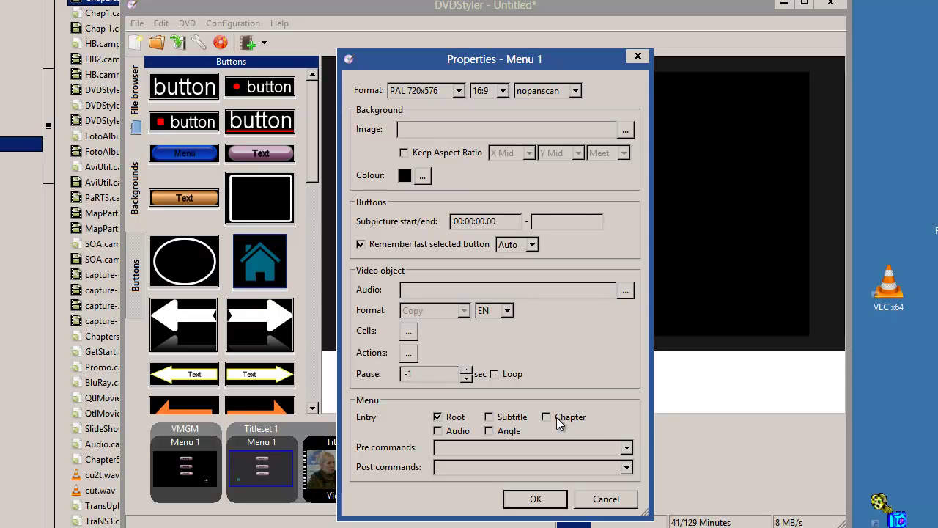
{"action": "left_click", "coordinate": [500, 431]}
{"action": "left_click", "coordinate": [536, 499]}
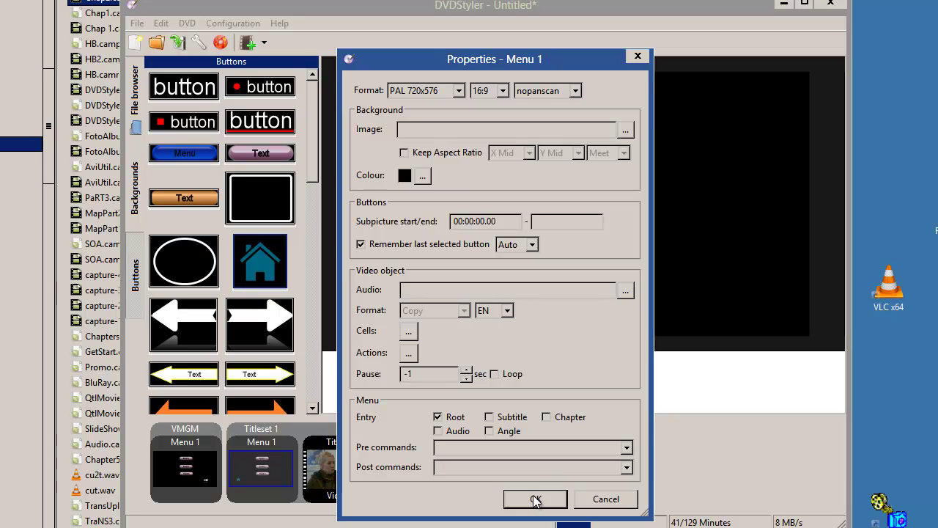